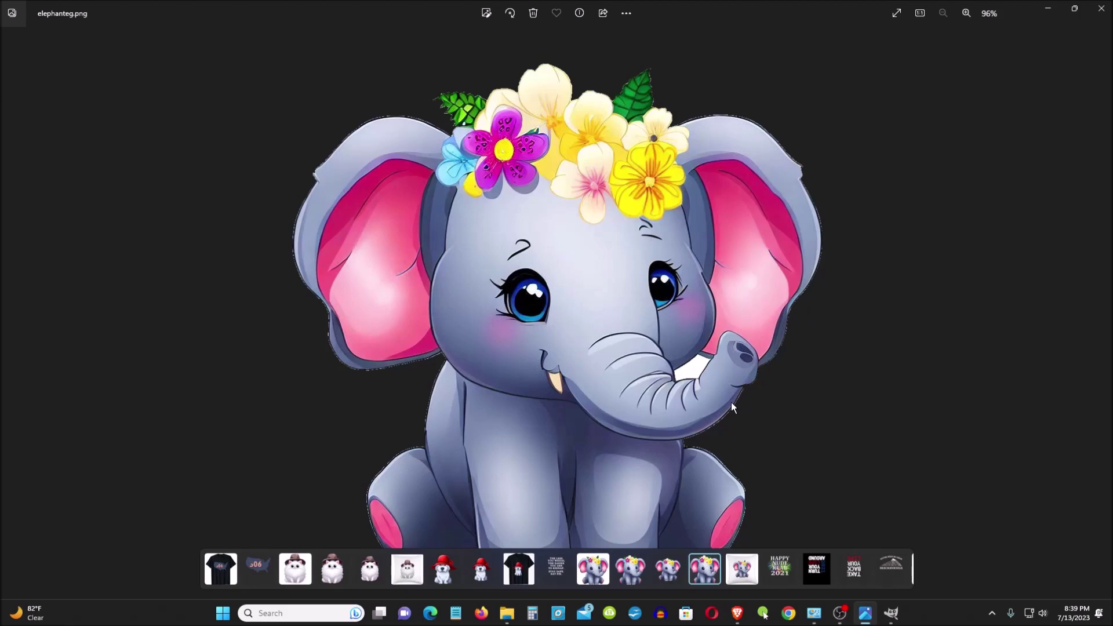
Close the Photos viewer to return to Photopea
scroll(745, 252, "up", 5)
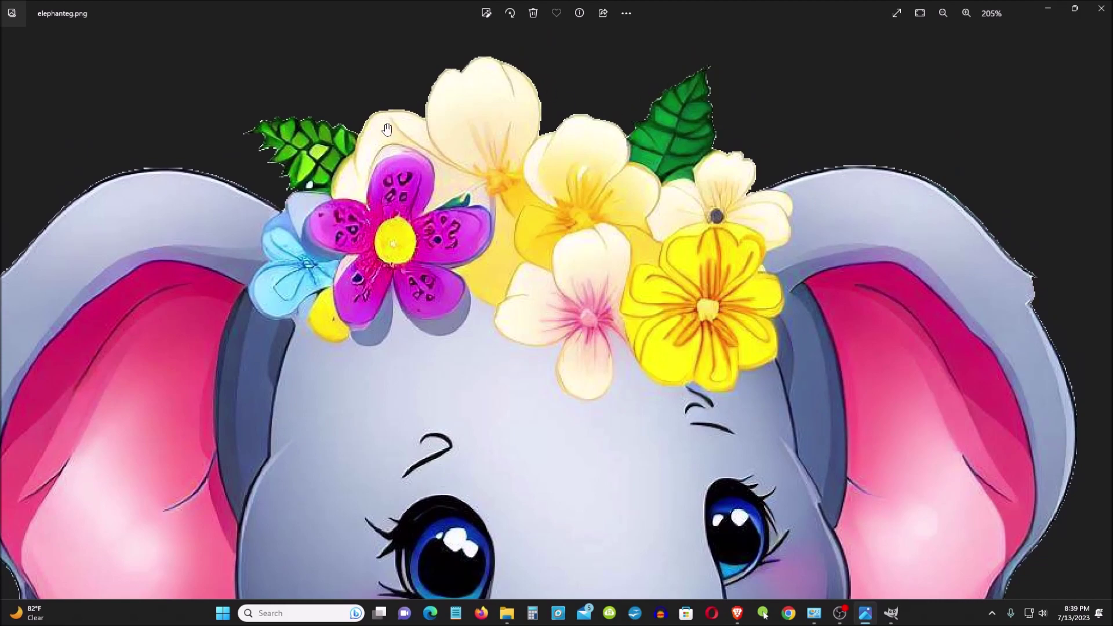
scroll(318, 259, "down", 5)
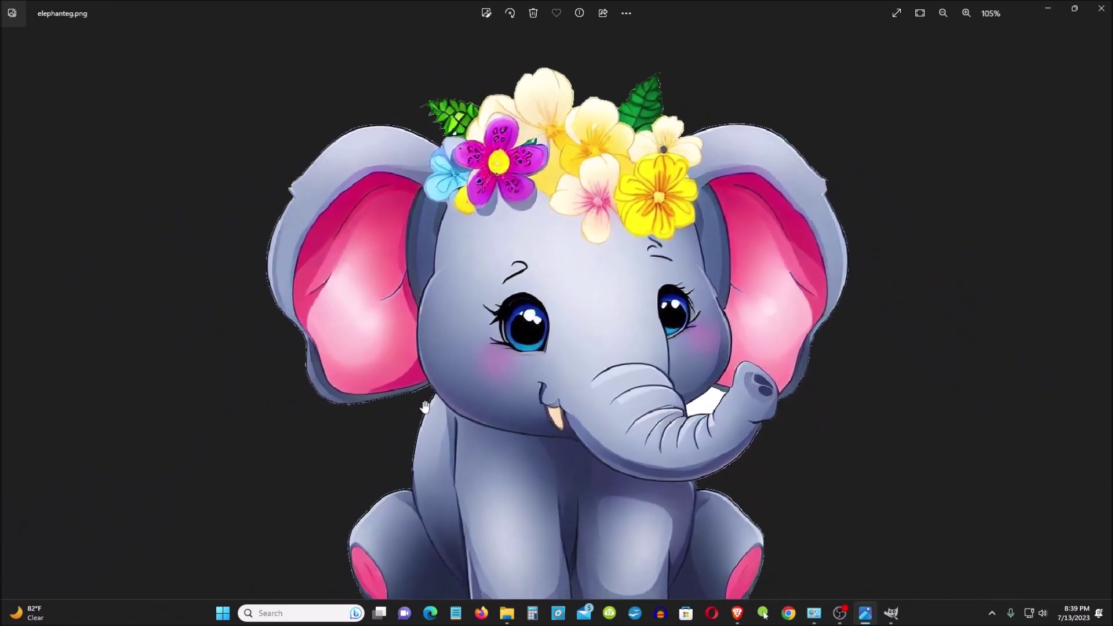
scroll(467, 396, "down", 1)
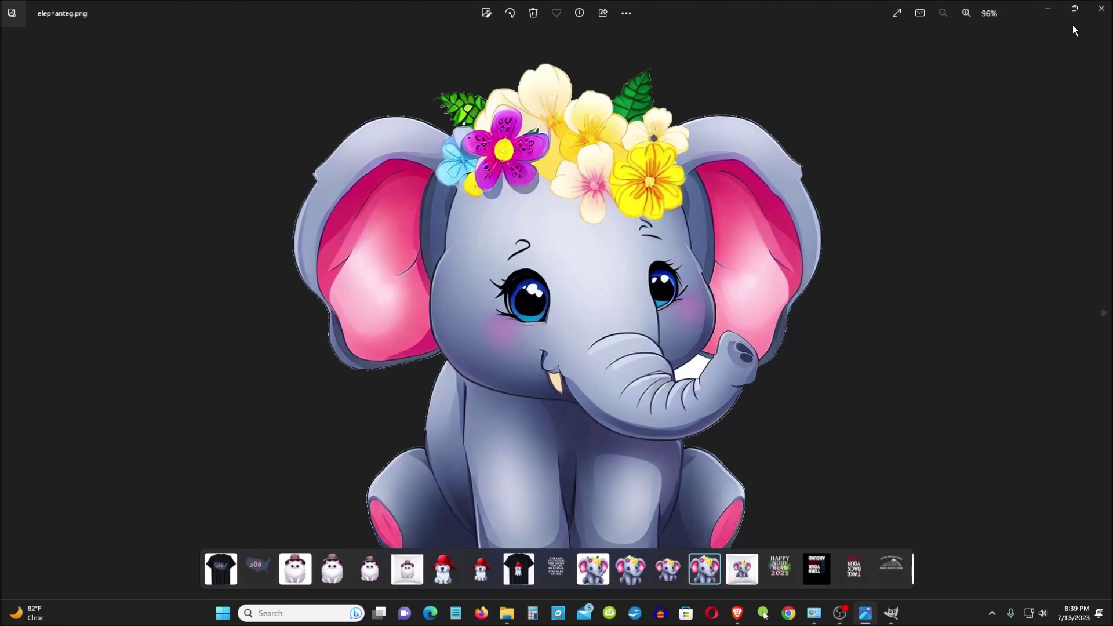
left_click(1102, 9)
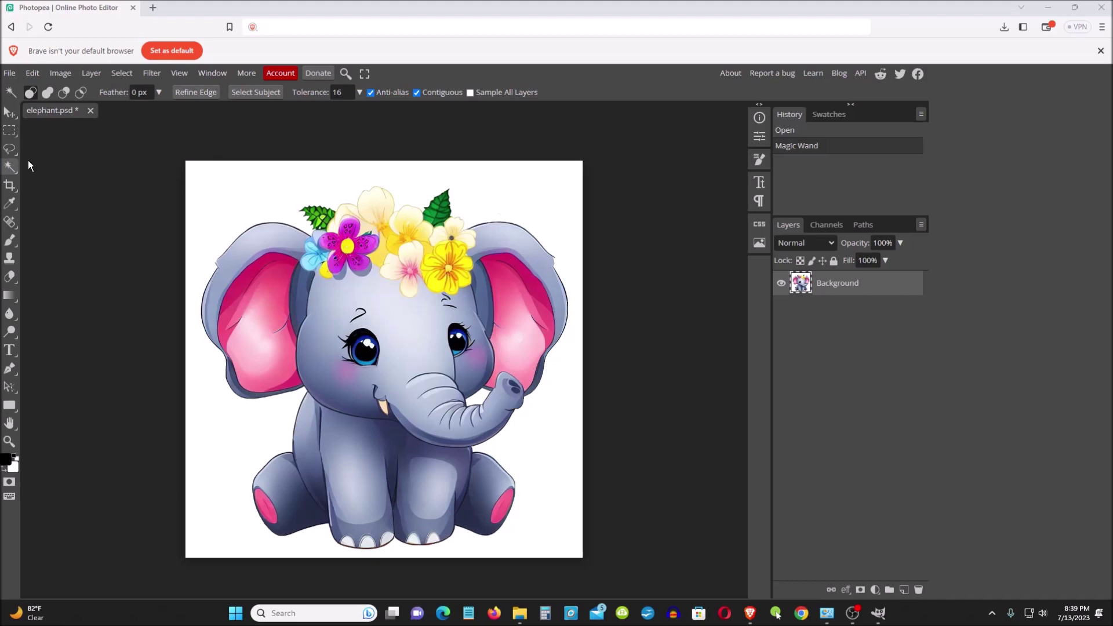
Magic-wand select the white background around the elephant and delete it to transparency
left_click(491, 200)
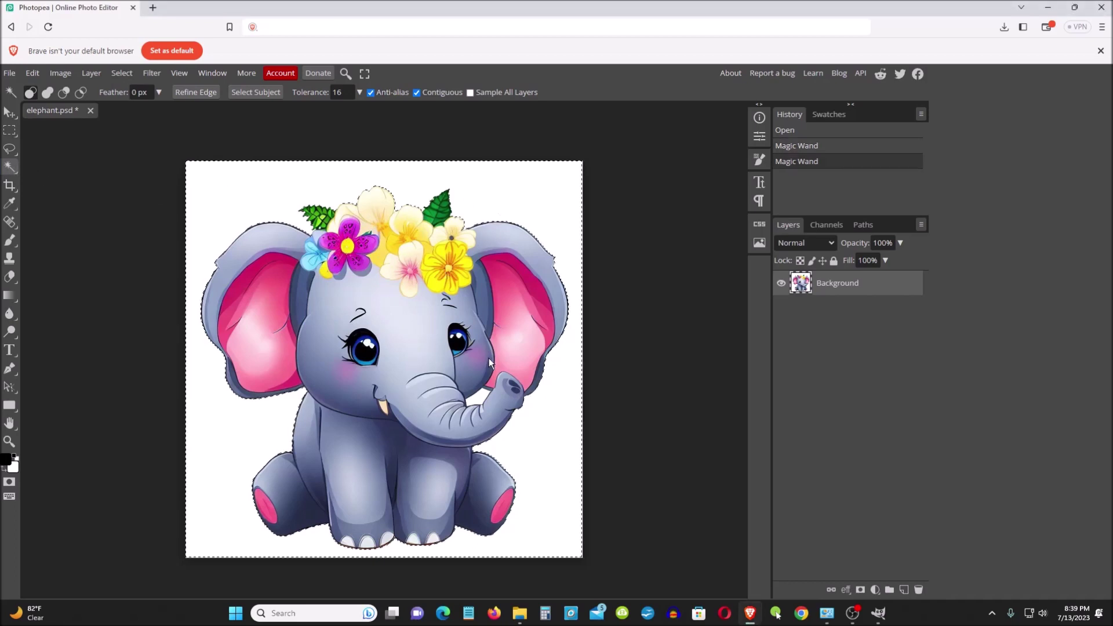
left_click(481, 395)
left_click(509, 203)
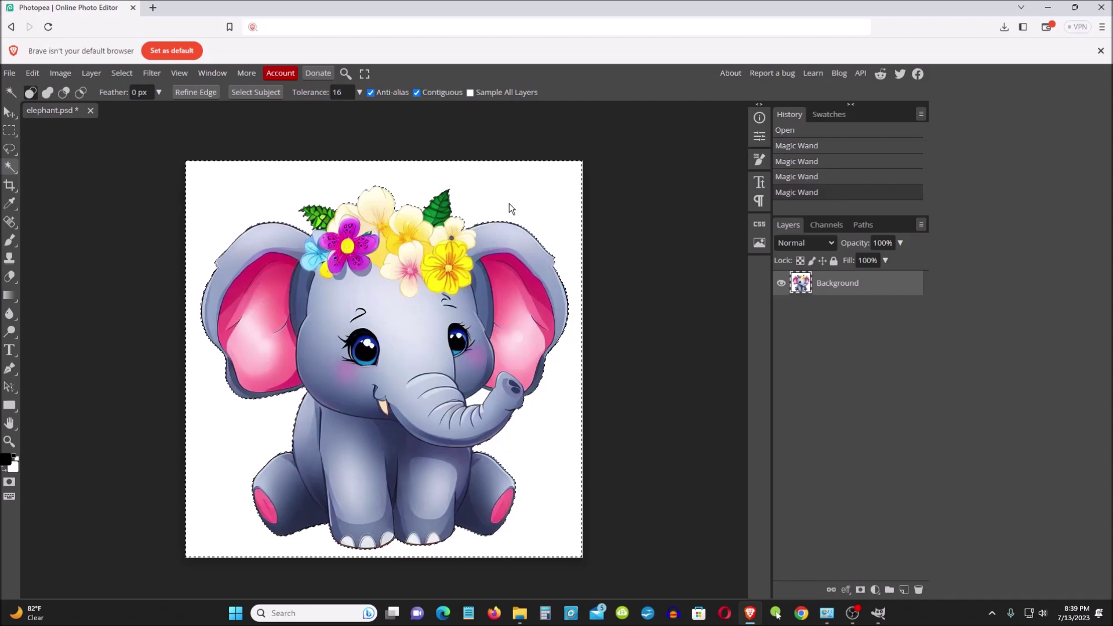
key("Delete")
Clear the white gap under the trunk to transparency too
left_click(478, 398)
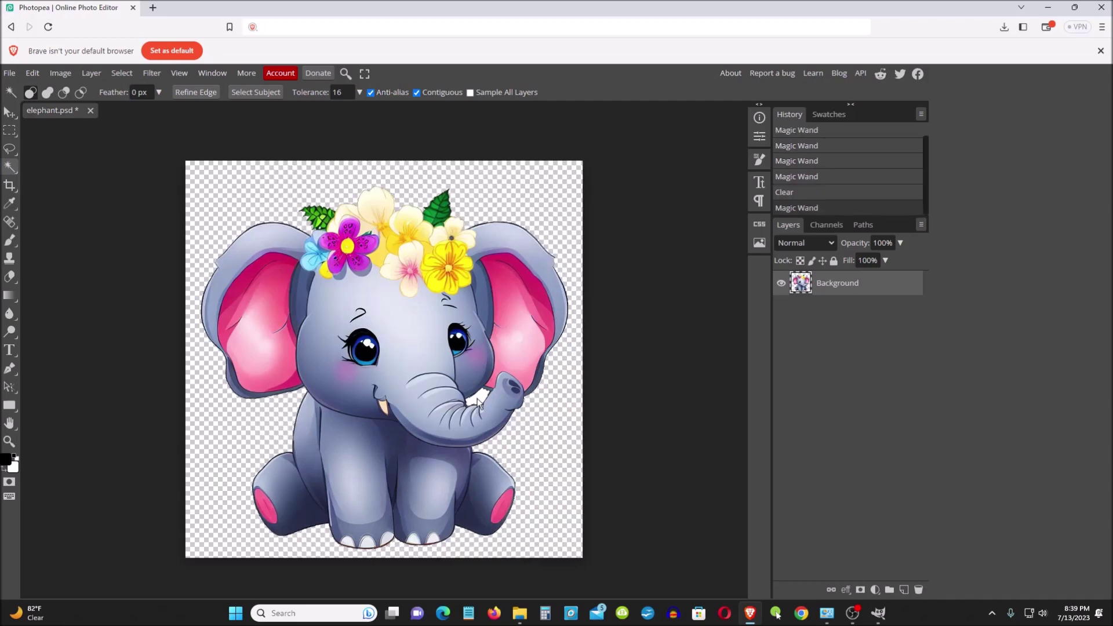
key("Delete")
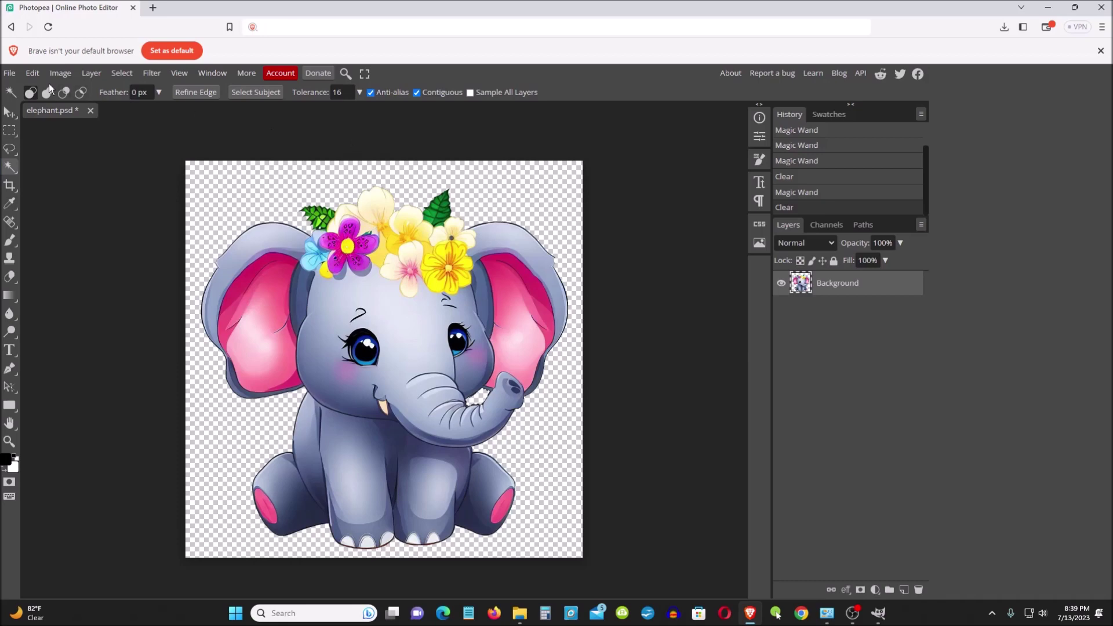
left_click(10, 73)
Export the cutout as PNG named 'elephant cutout' into Desktop > inkscape > New folder
mouse_move(50, 243)
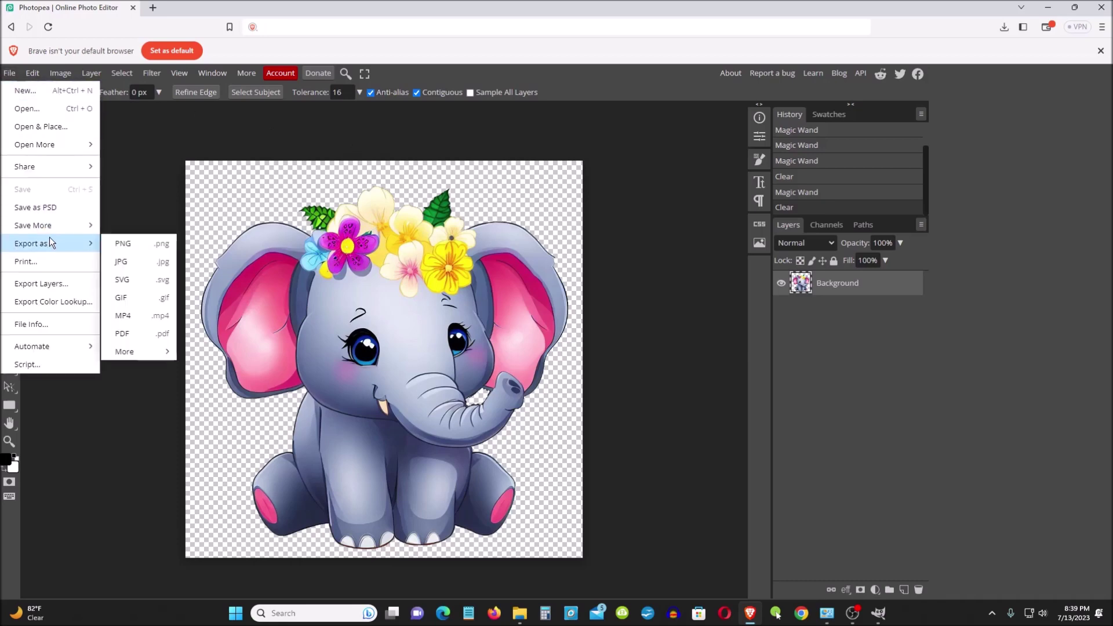
left_click(123, 245)
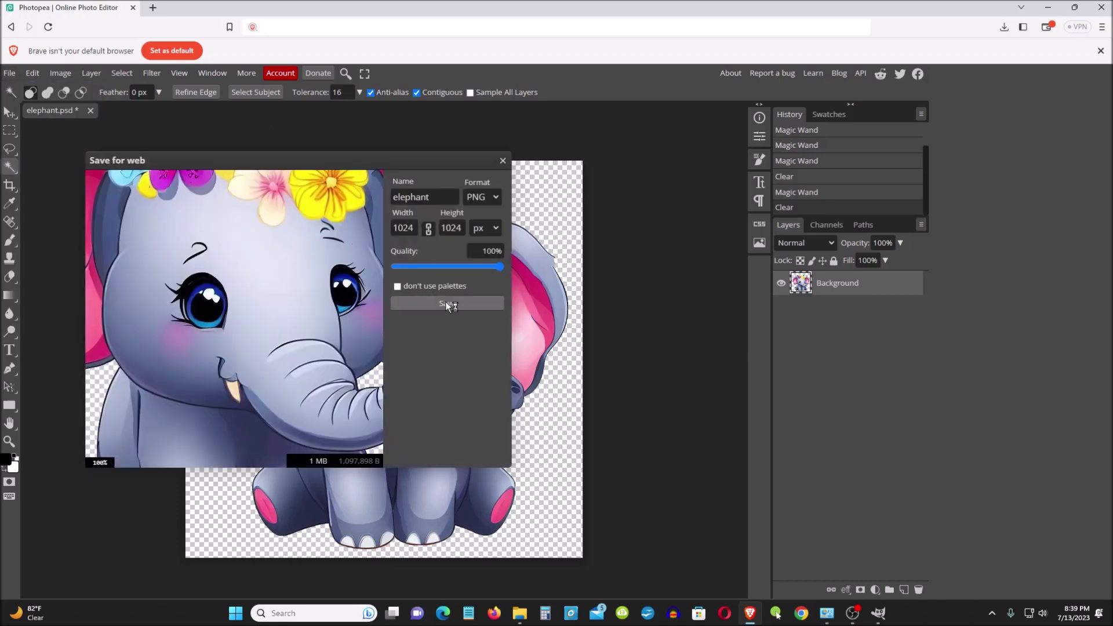
left_click(446, 302)
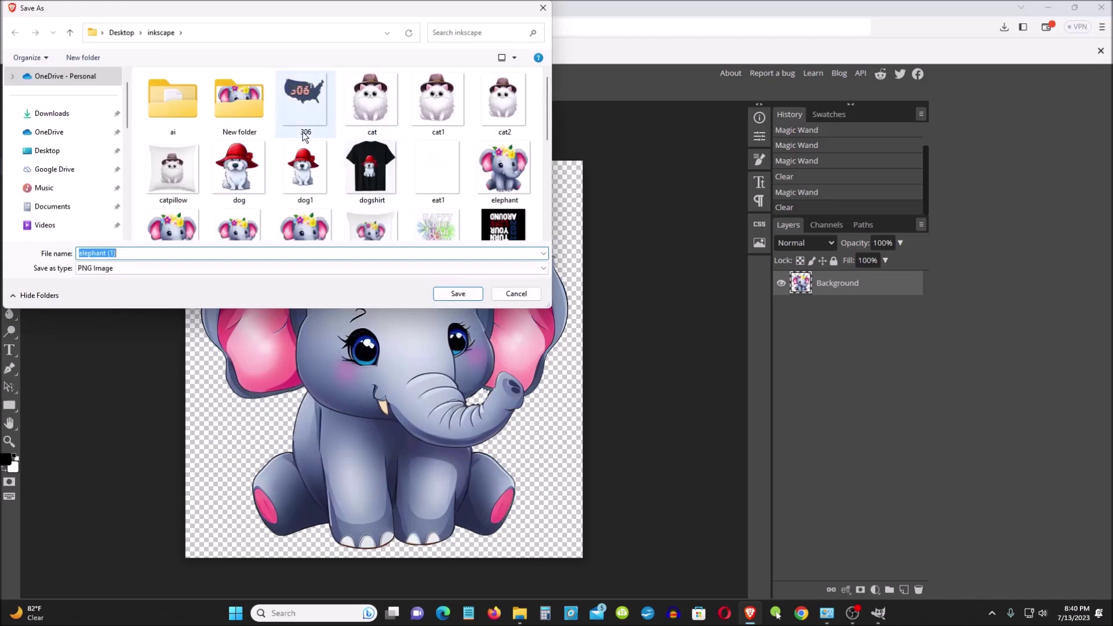
double_click(256, 116)
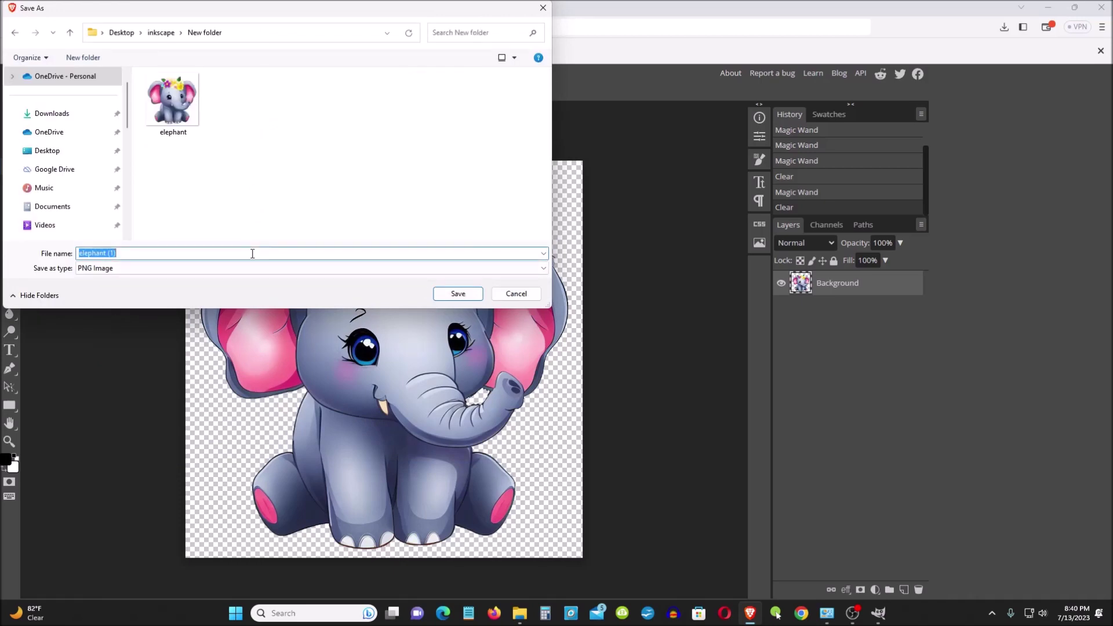
type("el")
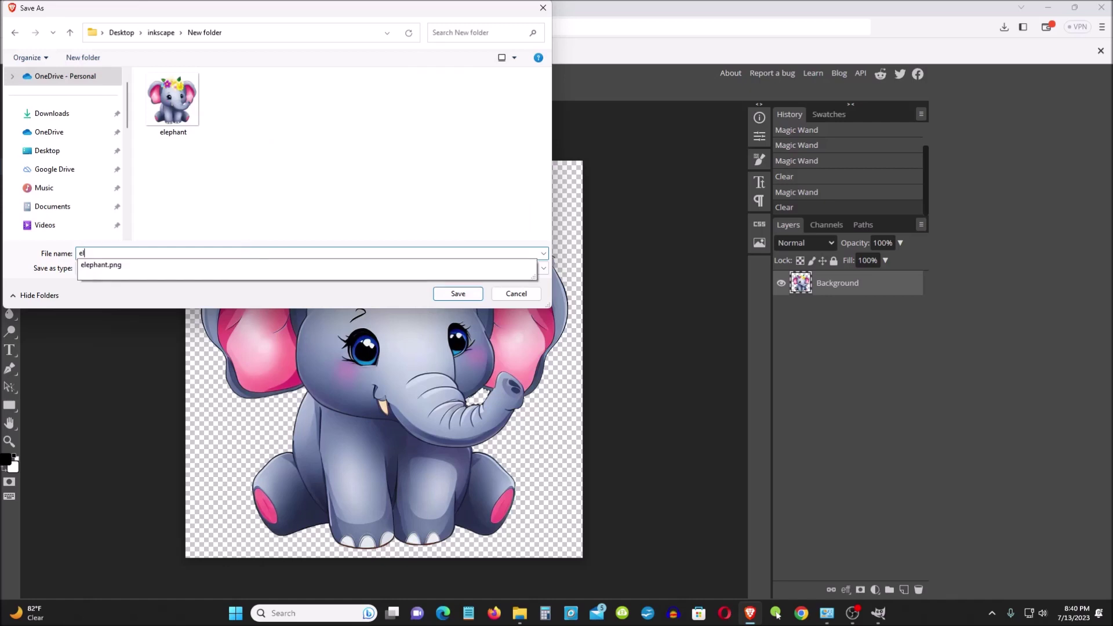
type("ephant cutout")
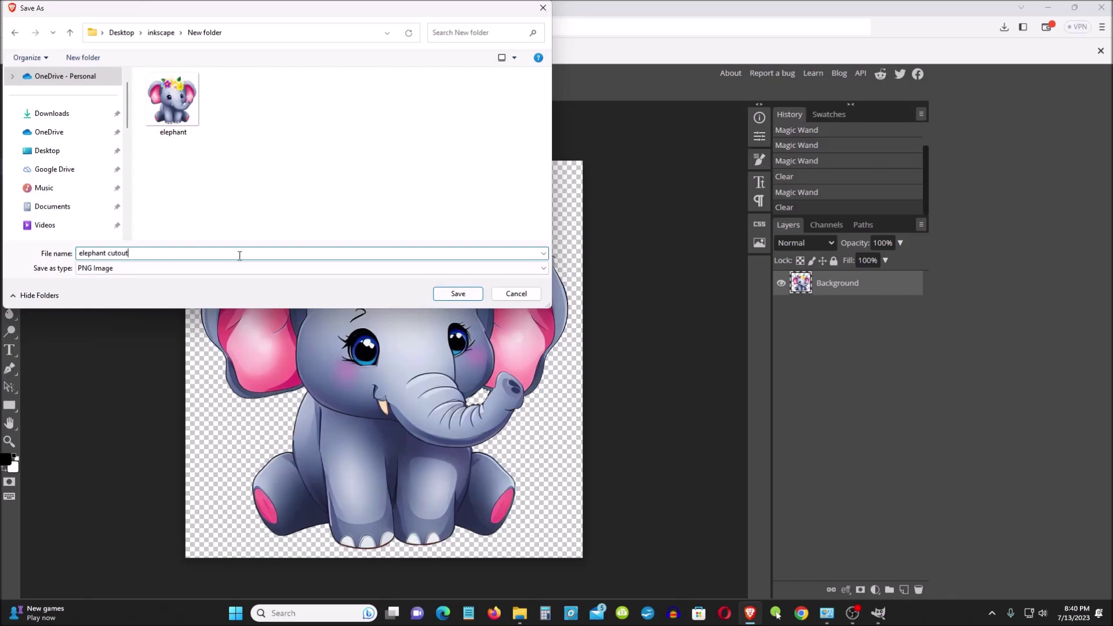
left_click(458, 294)
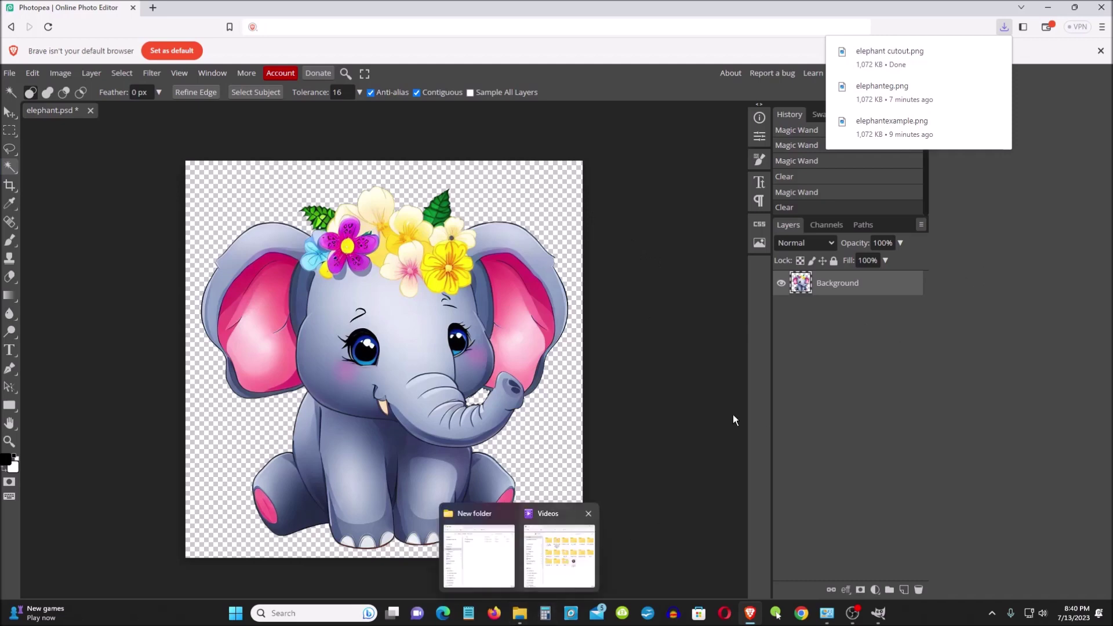
Open elephant cutout.png from the New folder in Windows Photos
left_click(520, 616)
left_click(490, 558)
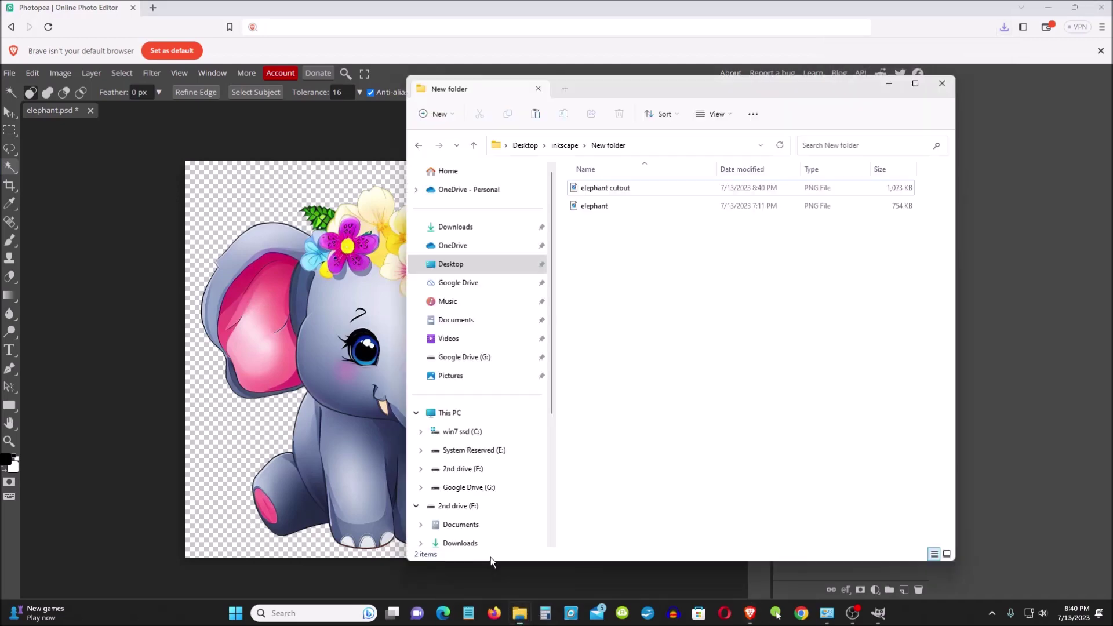
double_click(622, 190)
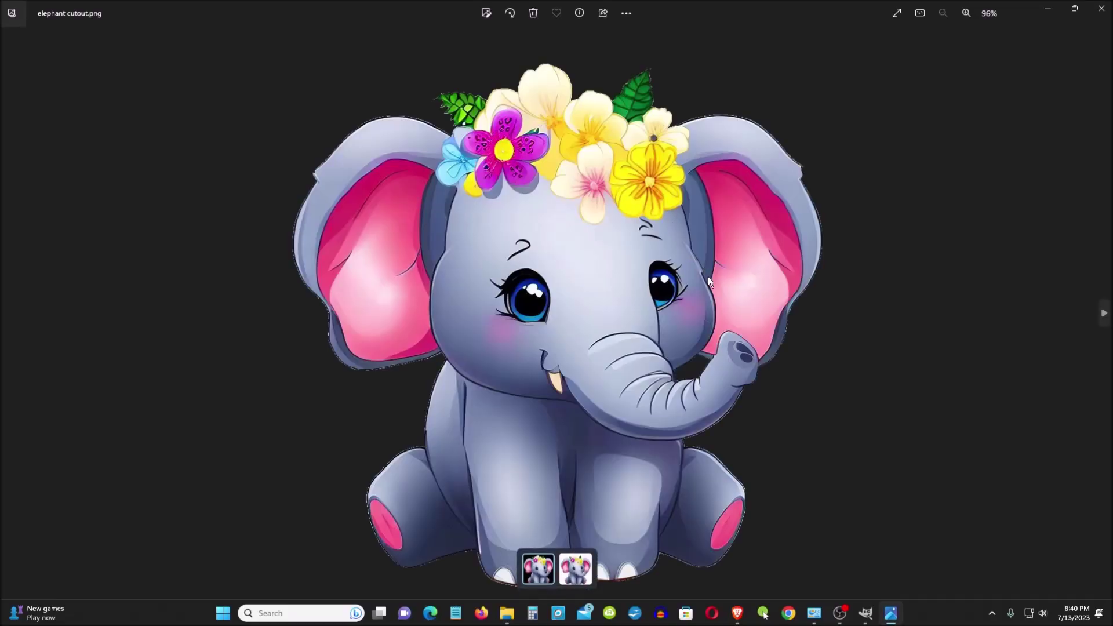
Zoom in and pan to inspect the cutout's edges, including the left ear, then zoom out
scroll(708, 277, "up", 3)
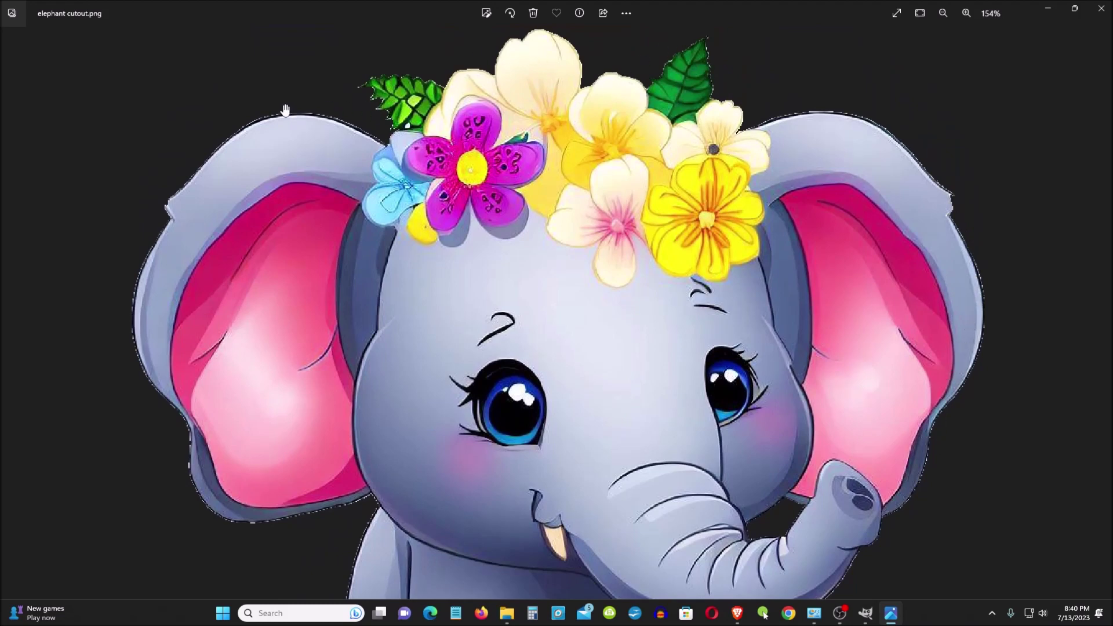
scroll(339, 260, "down", 3)
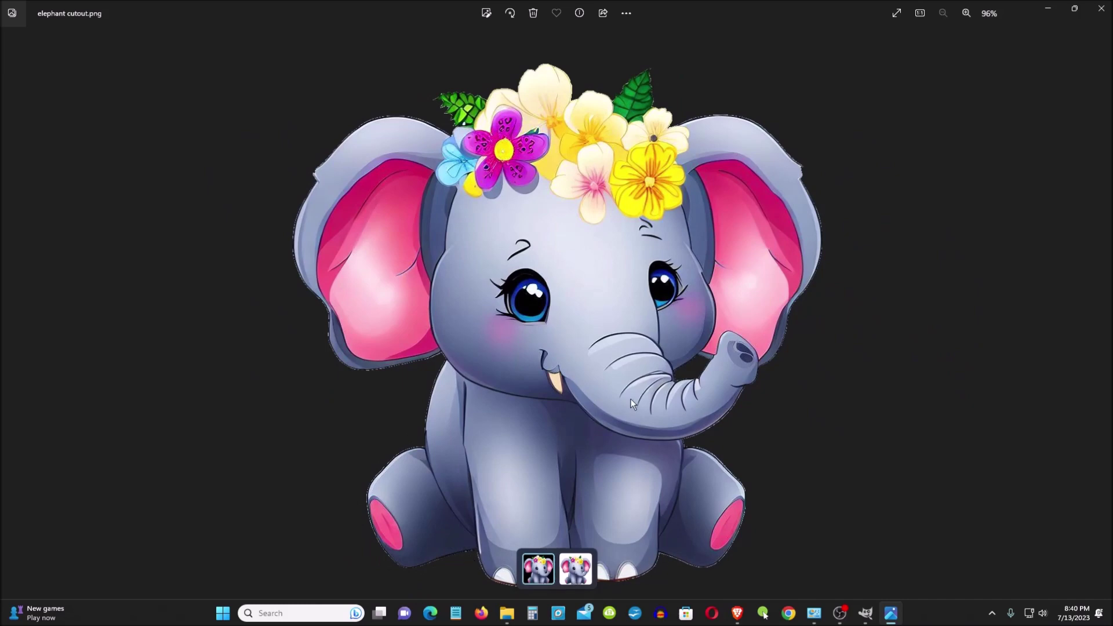
scroll(631, 400, "up", 5)
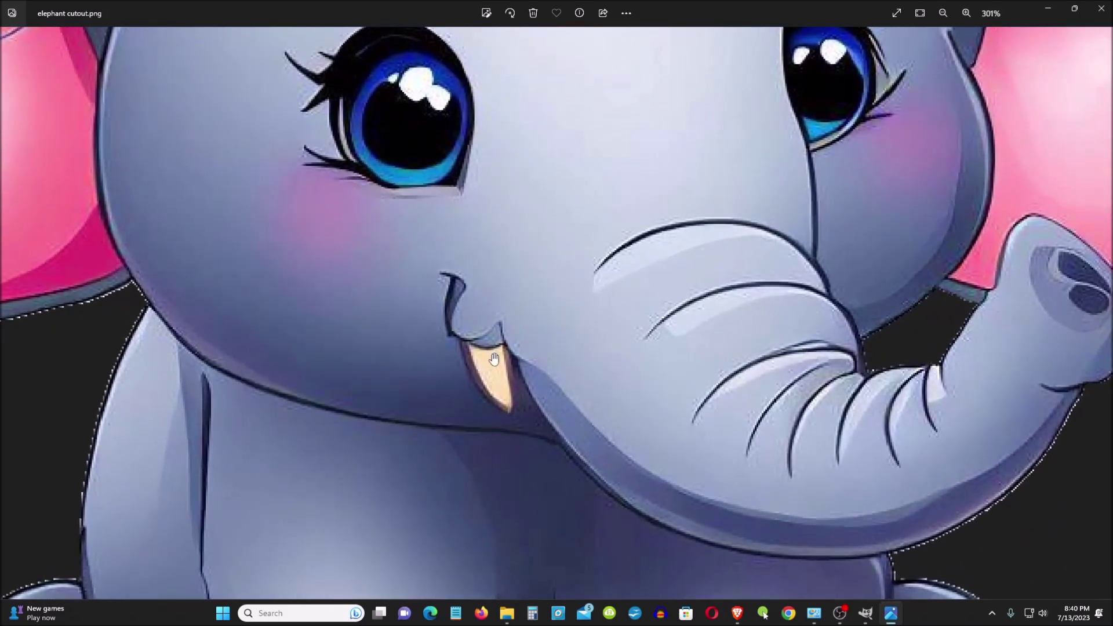
scroll(128, 309, "up", 1)
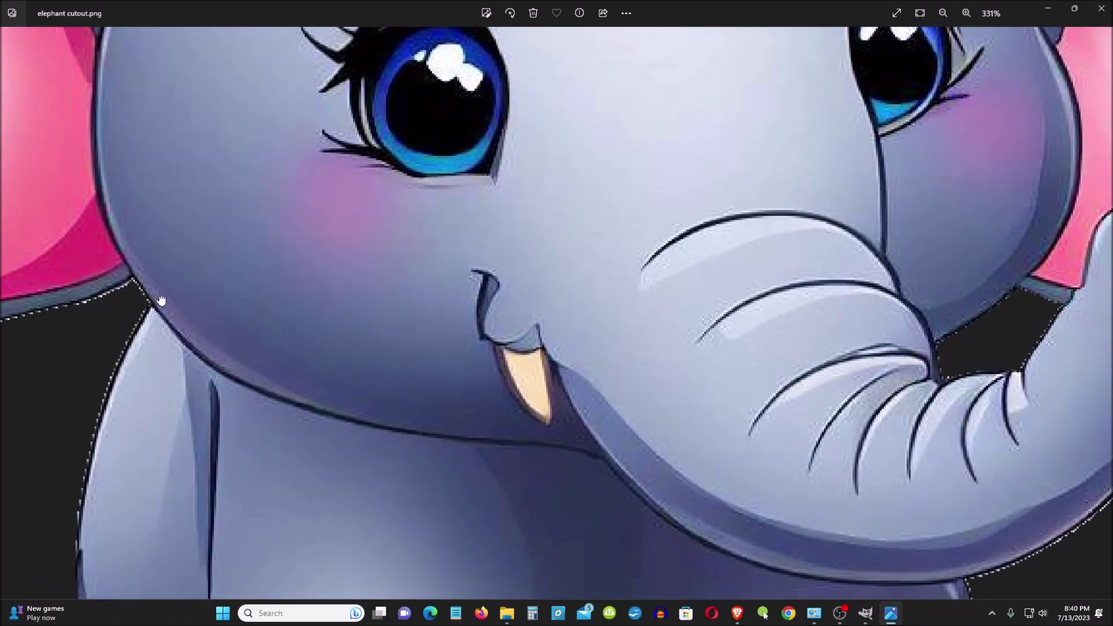
left_click_drag(161, 301, 591, 294)
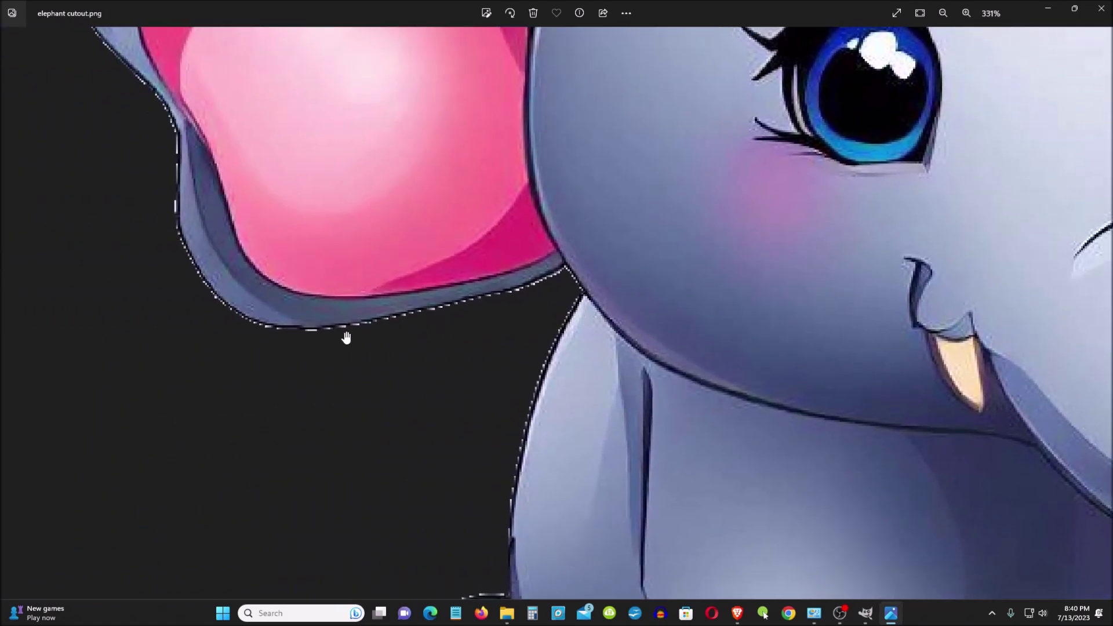
scroll(739, 217, "down", 5)
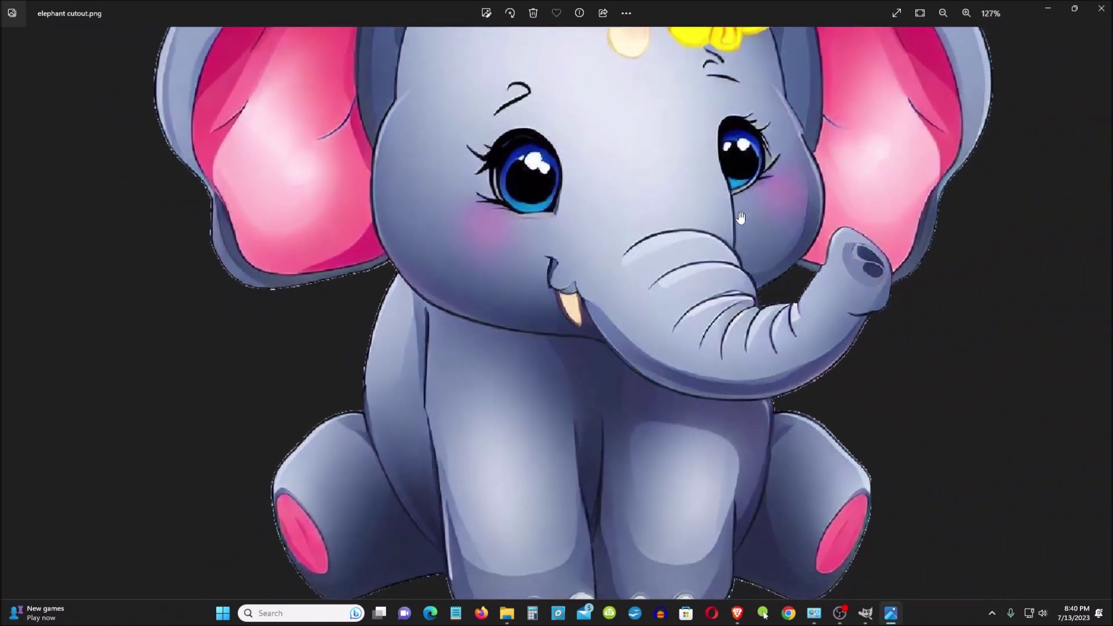
scroll(740, 217, "down", 1)
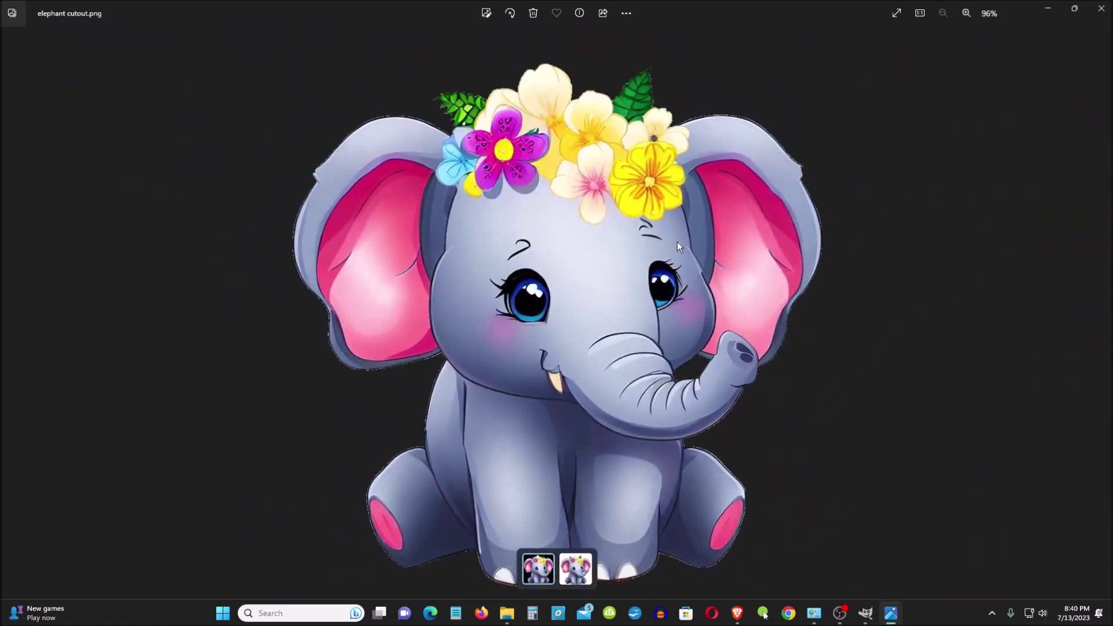
left_click(865, 613)
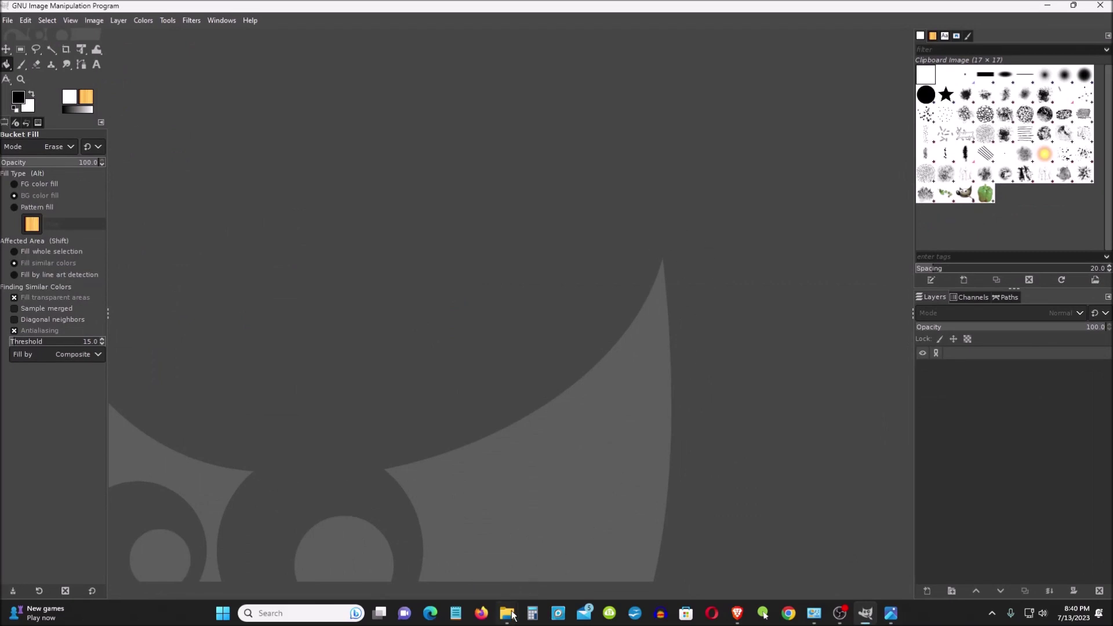
Drag elephant cutout.png from the New folder window onto the GIMP canvas to open it
mouse_move(513, 615)
left_click(492, 568)
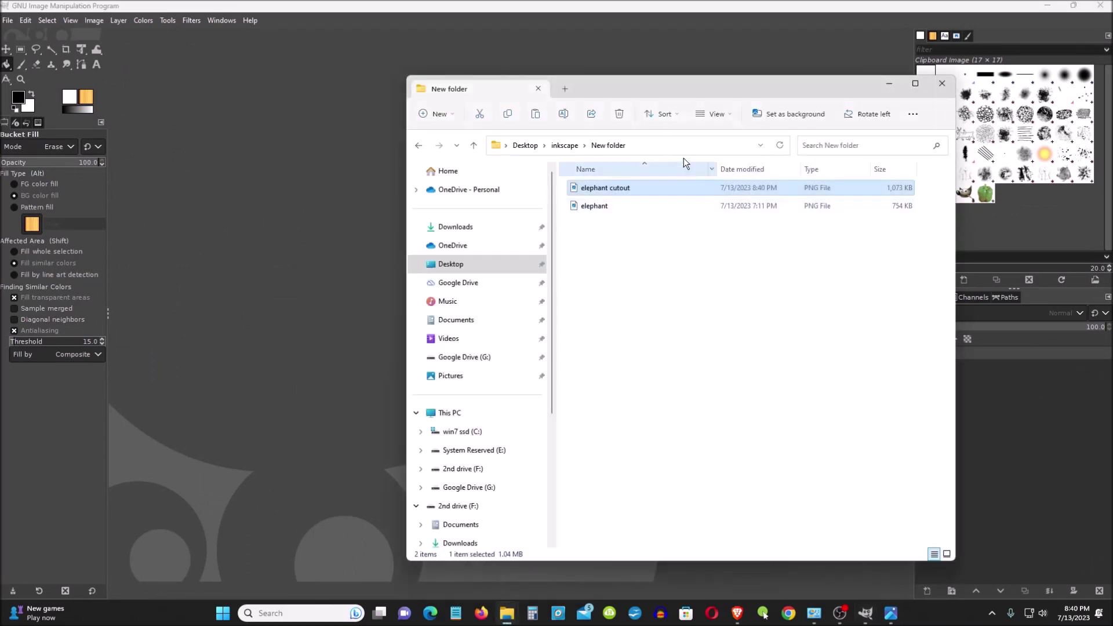
left_click_drag(688, 86, 939, 93)
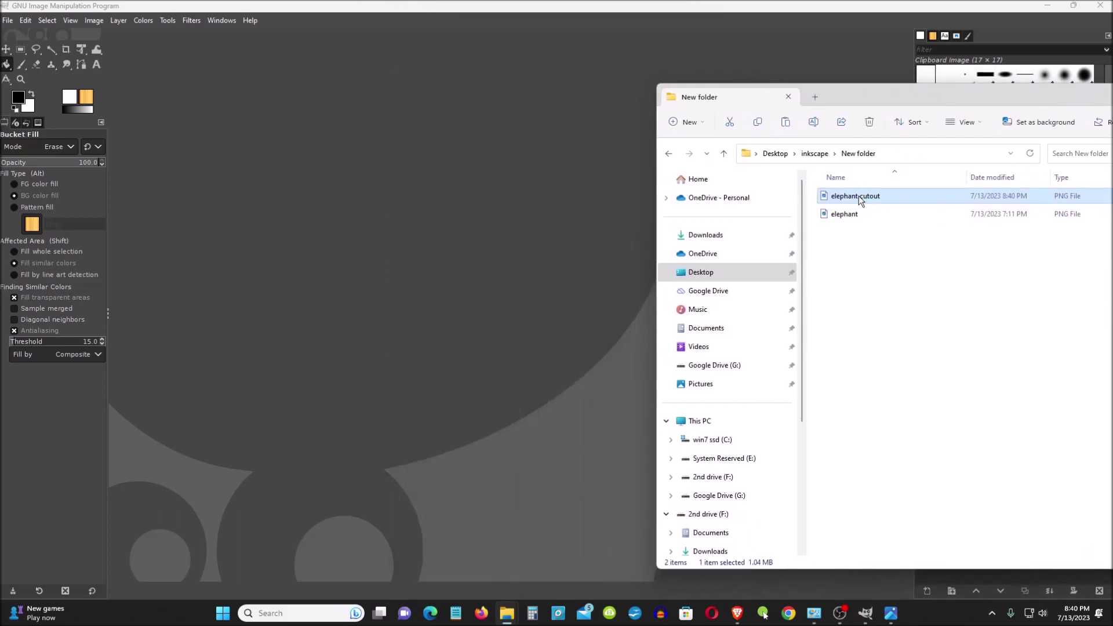
left_click_drag(858, 196, 600, 267)
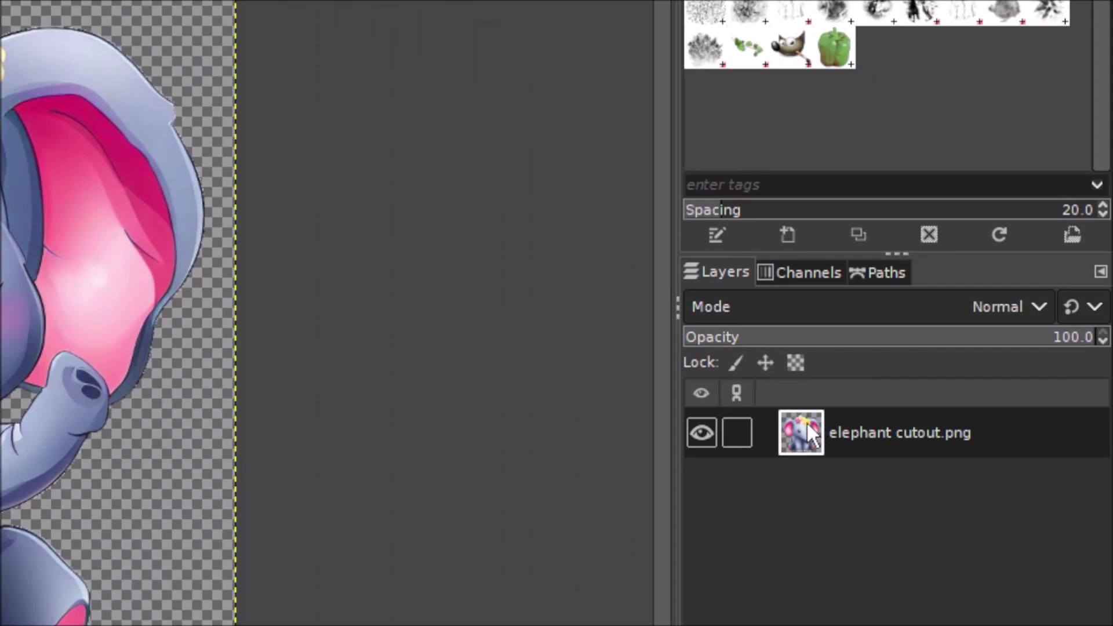
Select the elephant using the layer's Alpha to Selection, then shrink the selection by 1 px
right_click(809, 436)
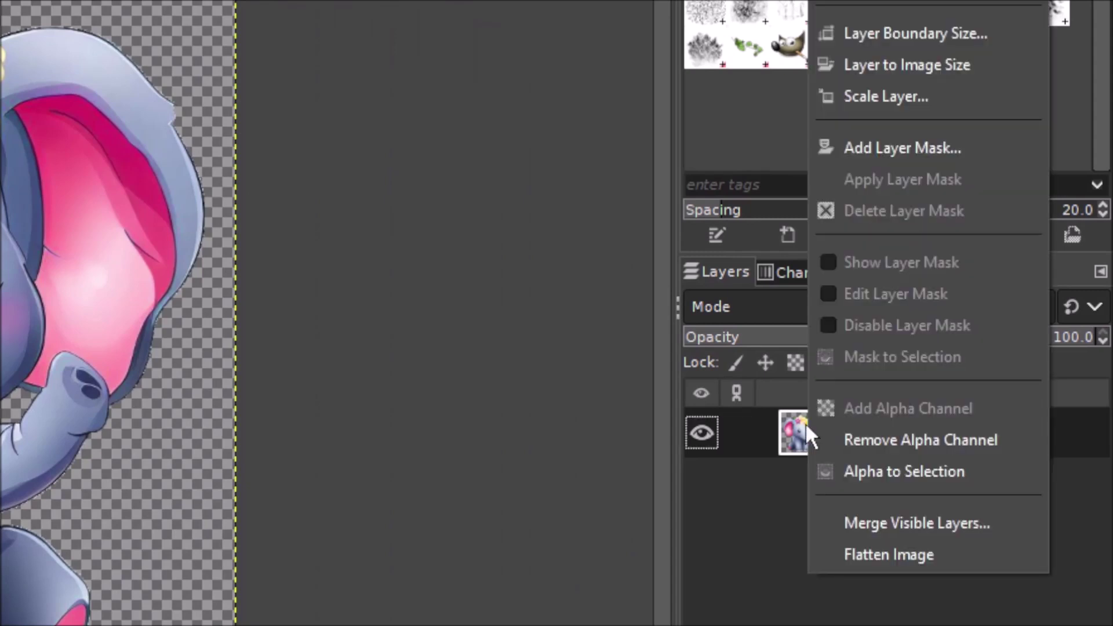
left_click(850, 467)
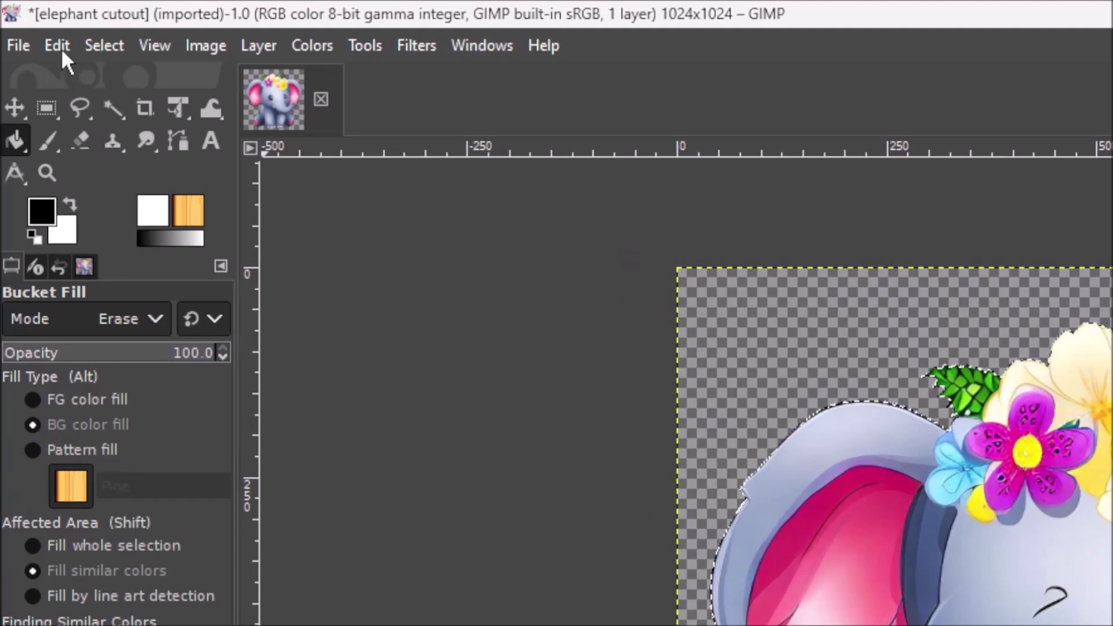
left_click(108, 42)
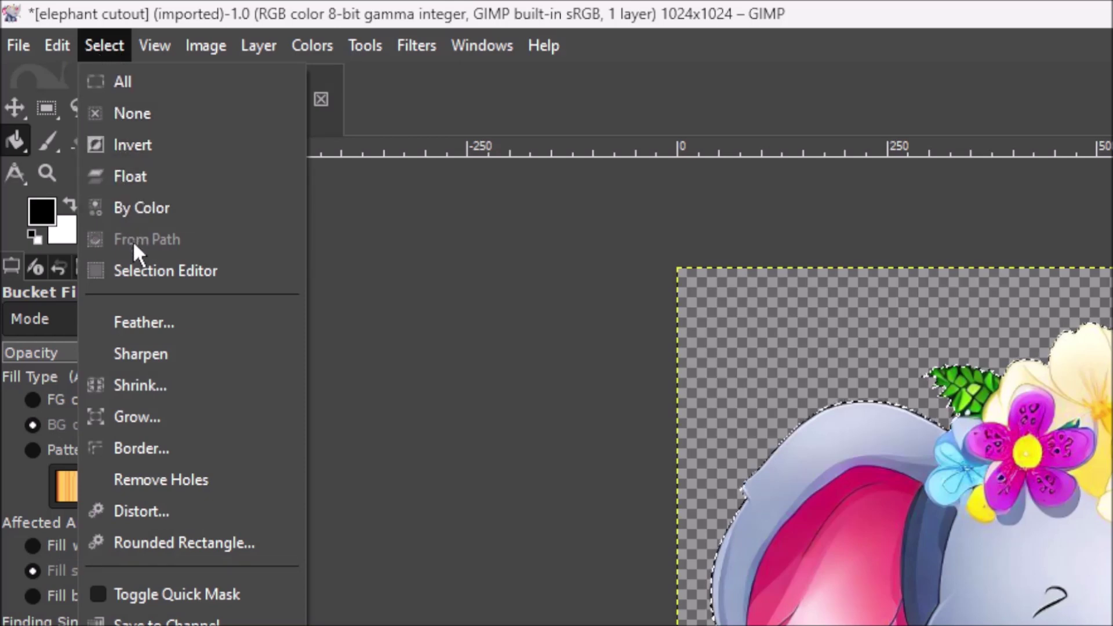
left_click(154, 385)
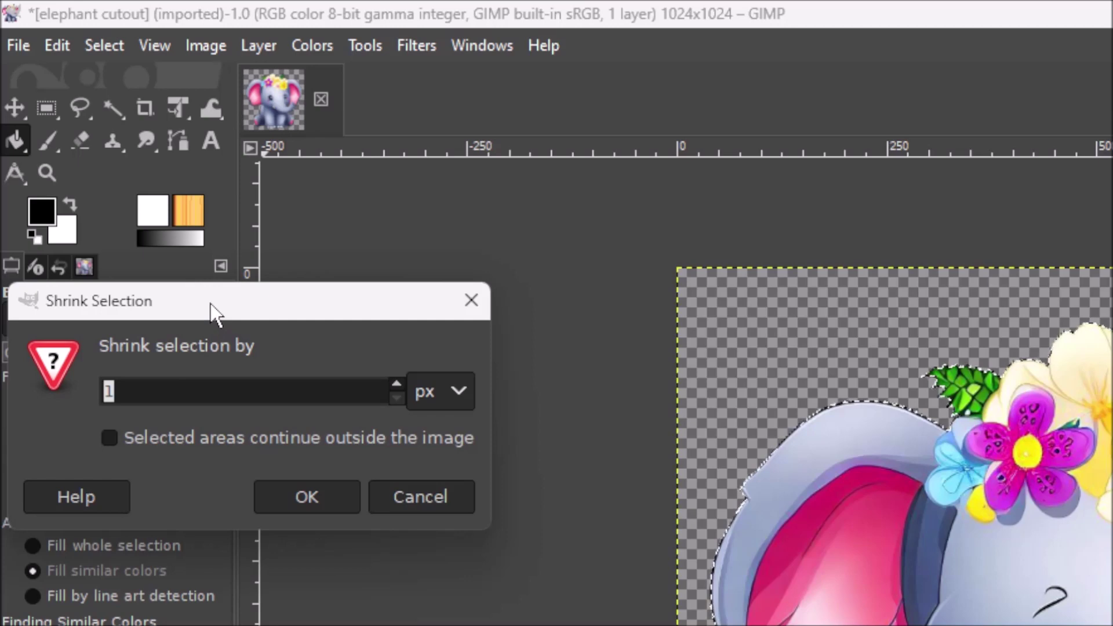
left_click_drag(219, 308, 301, 242)
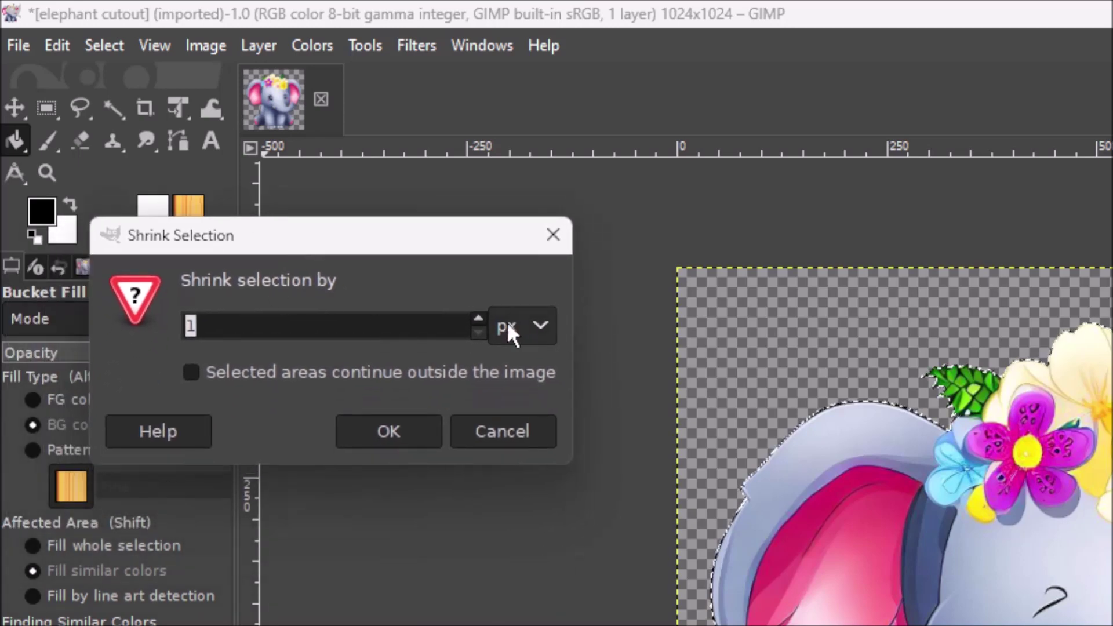
left_click_drag(429, 250, 421, 248)
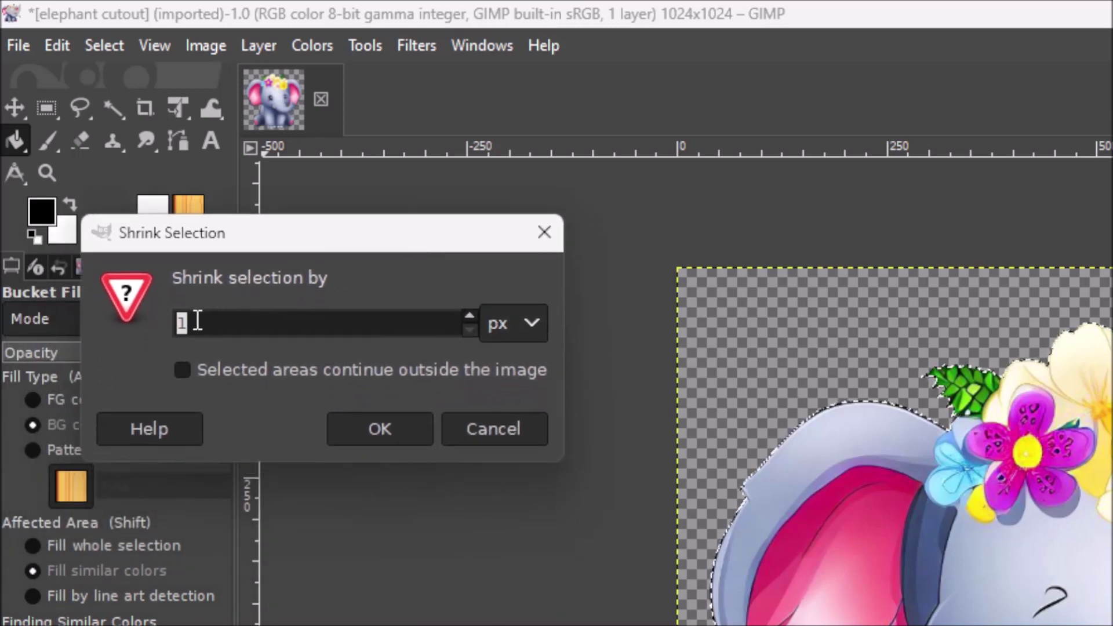
left_click(375, 432)
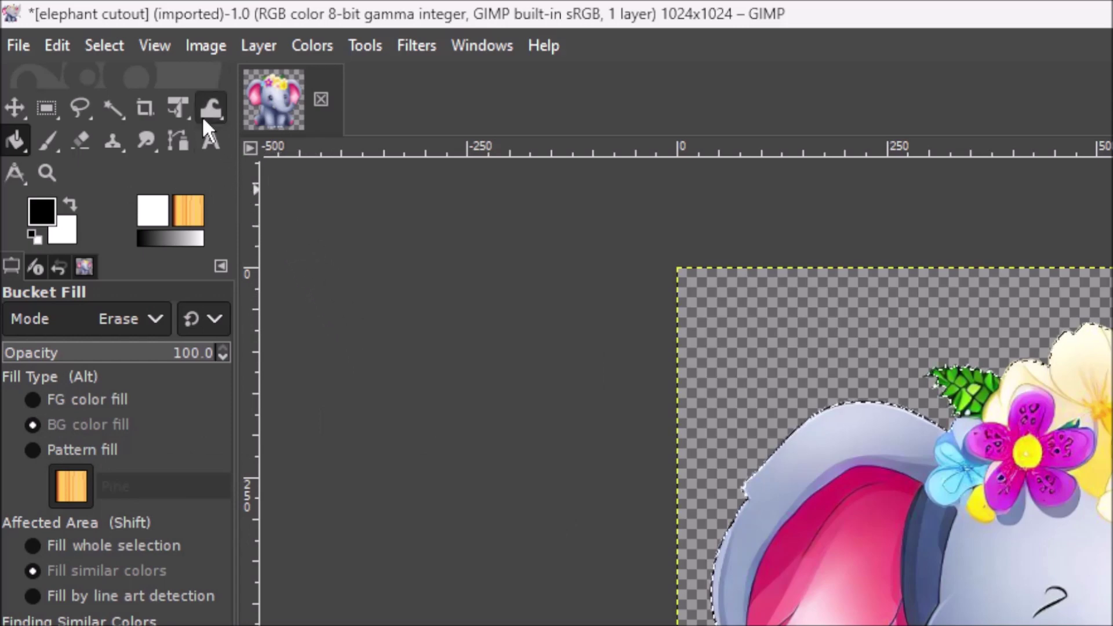
Invert the selection so the background and 1 px edge fringe are selected
left_click(111, 47)
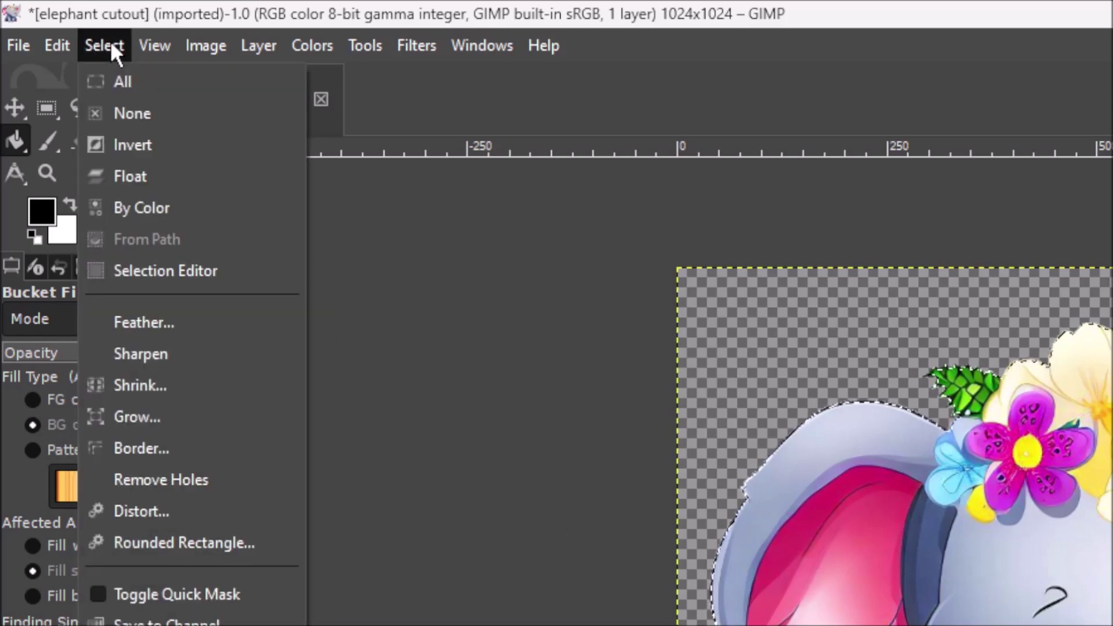
left_click(143, 148)
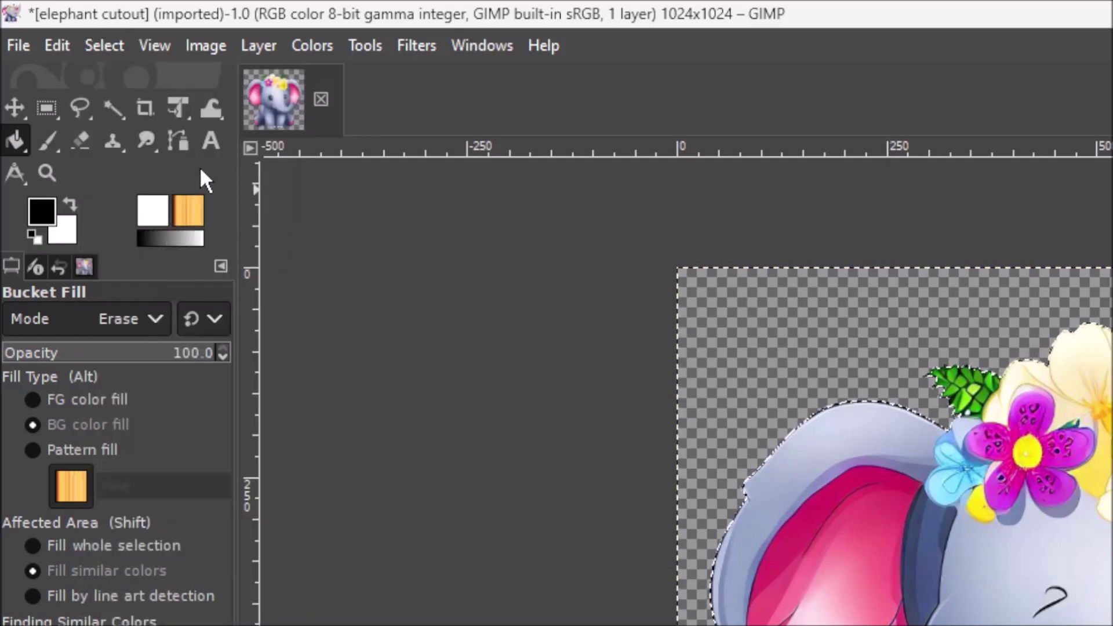
Use Edit > Clear to erase the 1 px white fringe around the elephant
left_click(58, 44)
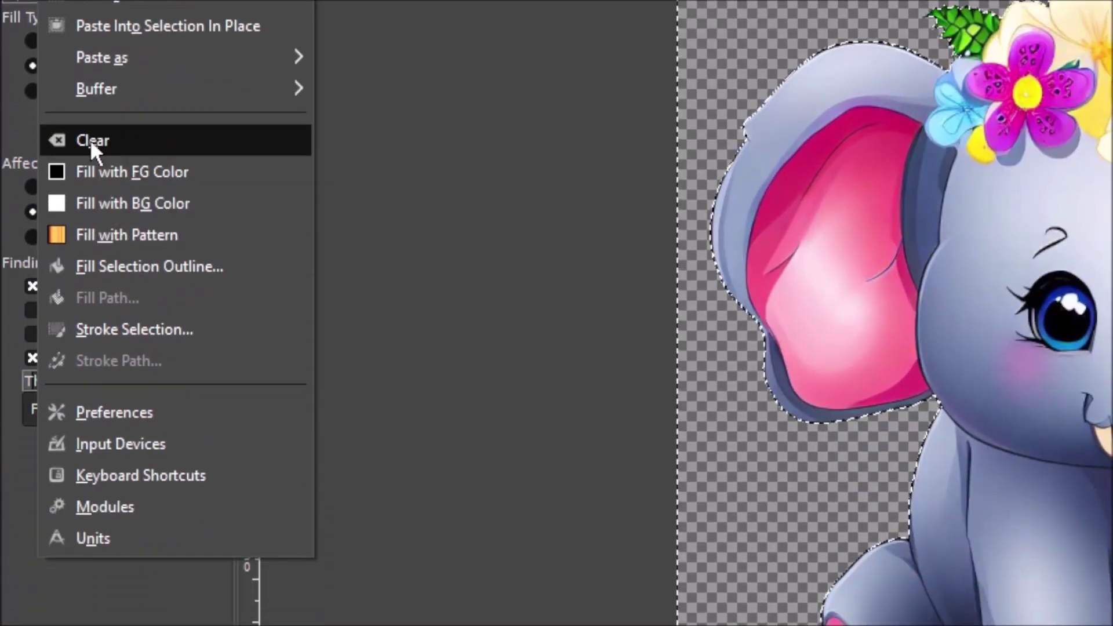
left_click(90, 139)
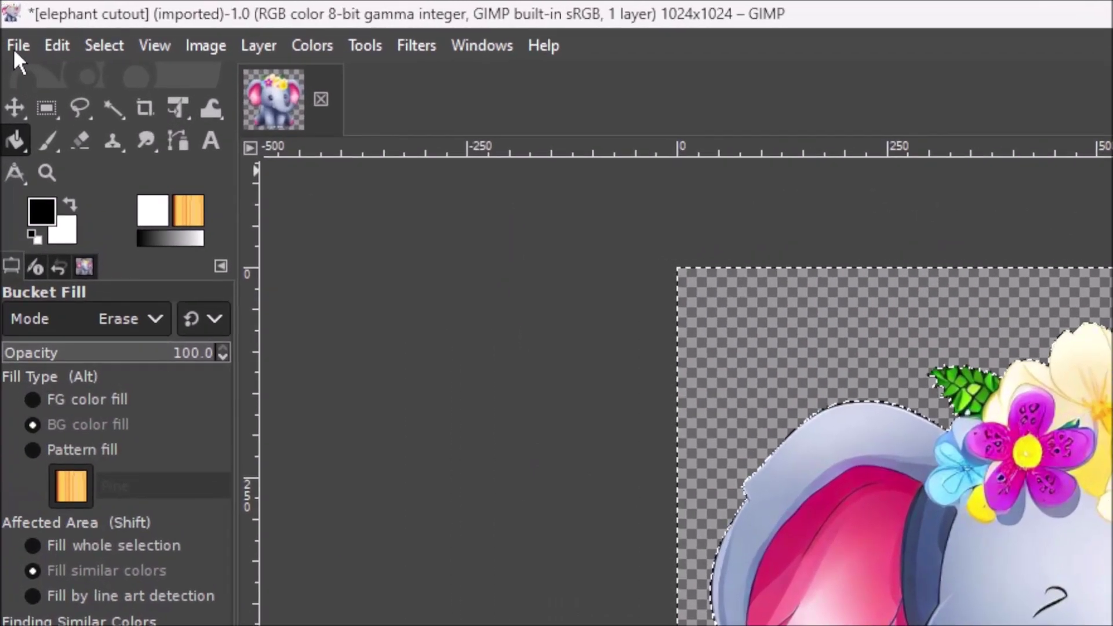
Start Export As and type 'elephant a' as the file name
left_click(8, 21)
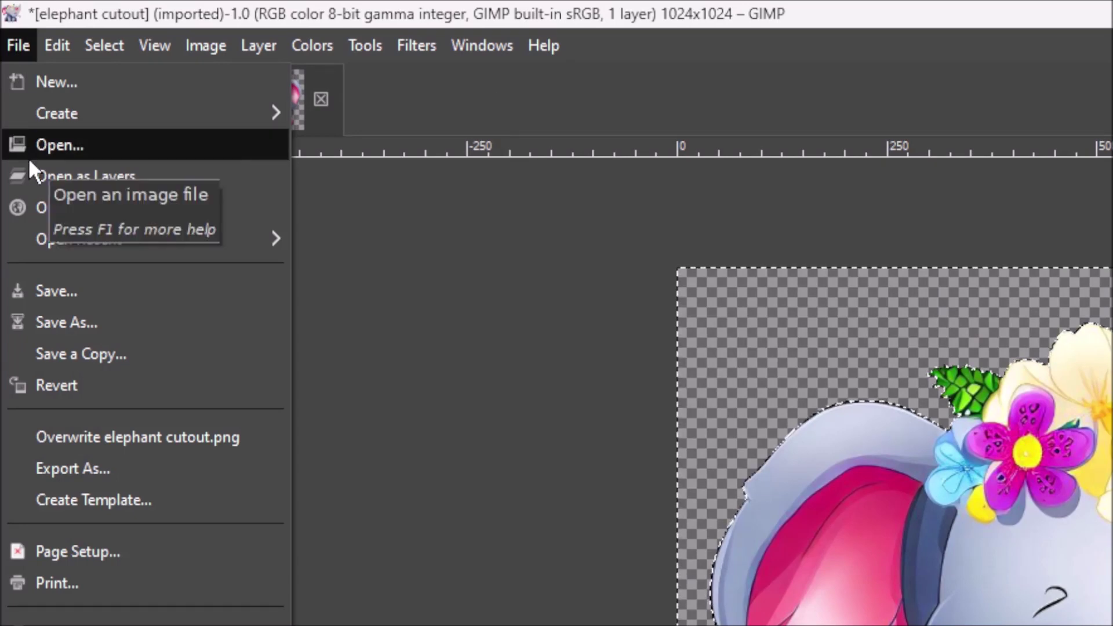
mouse_move(51, 229)
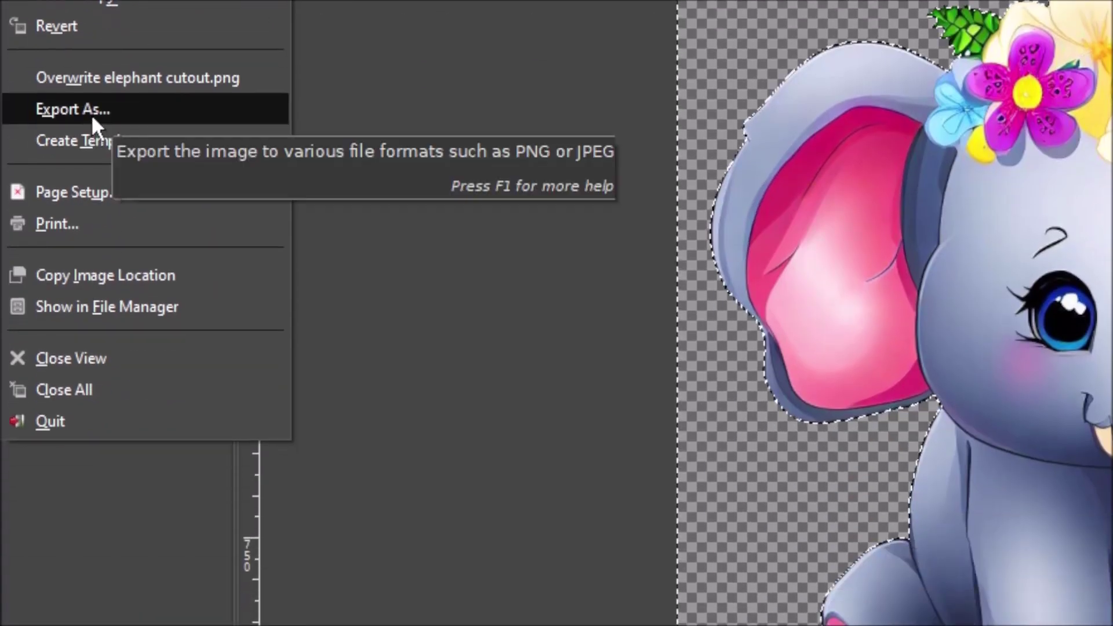
left_click(92, 114)
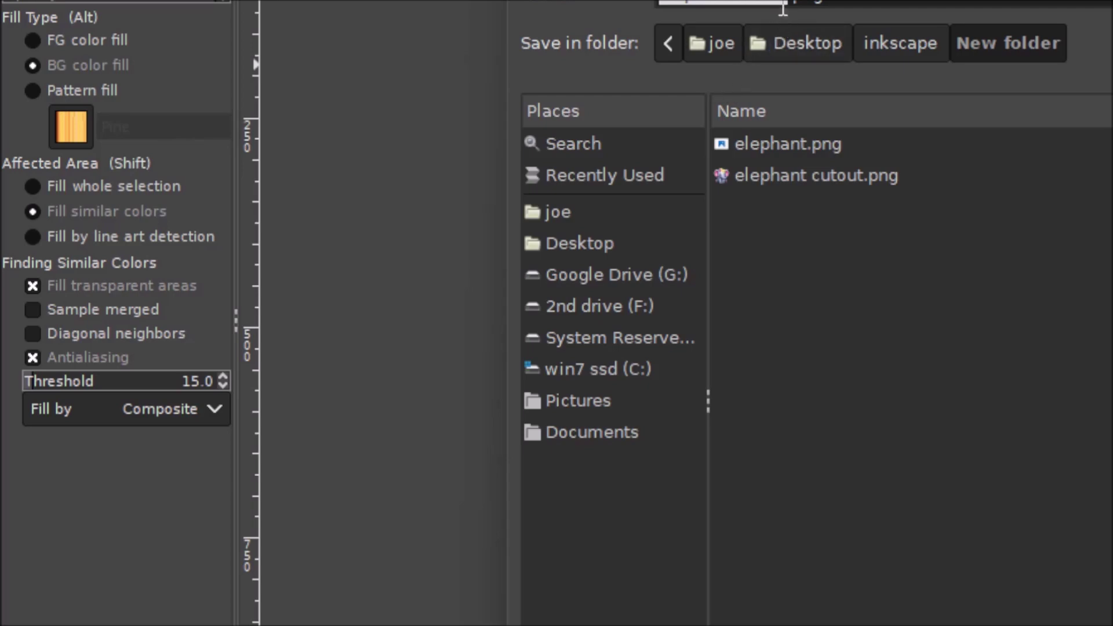
type("elephant a")
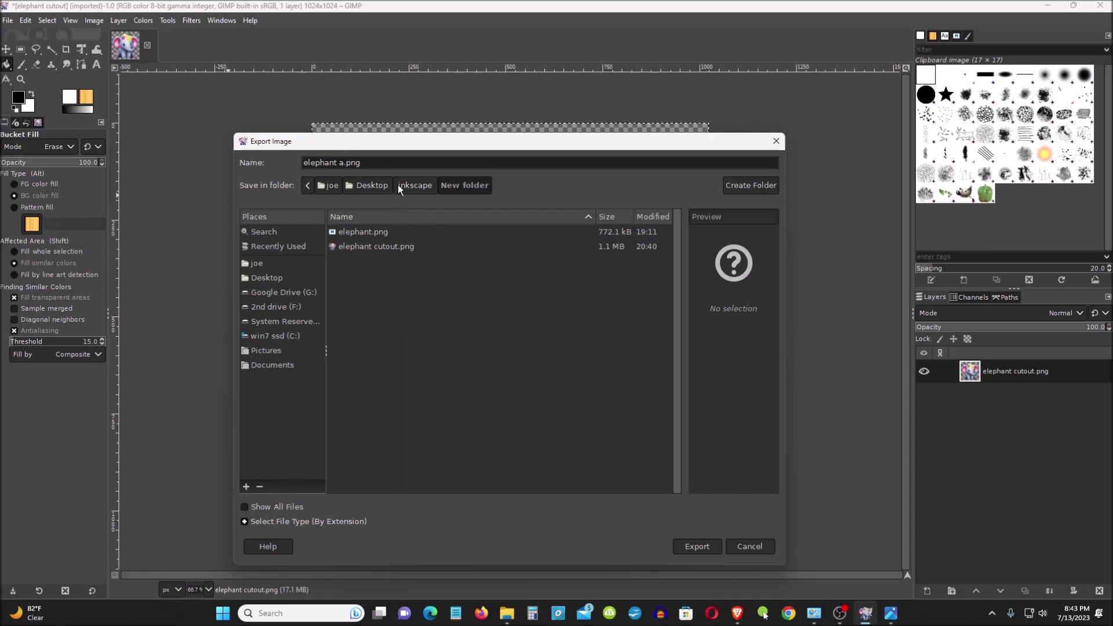
Export the image as eleph.png, renaming it after the unknown-extension warnings
left_click(698, 550)
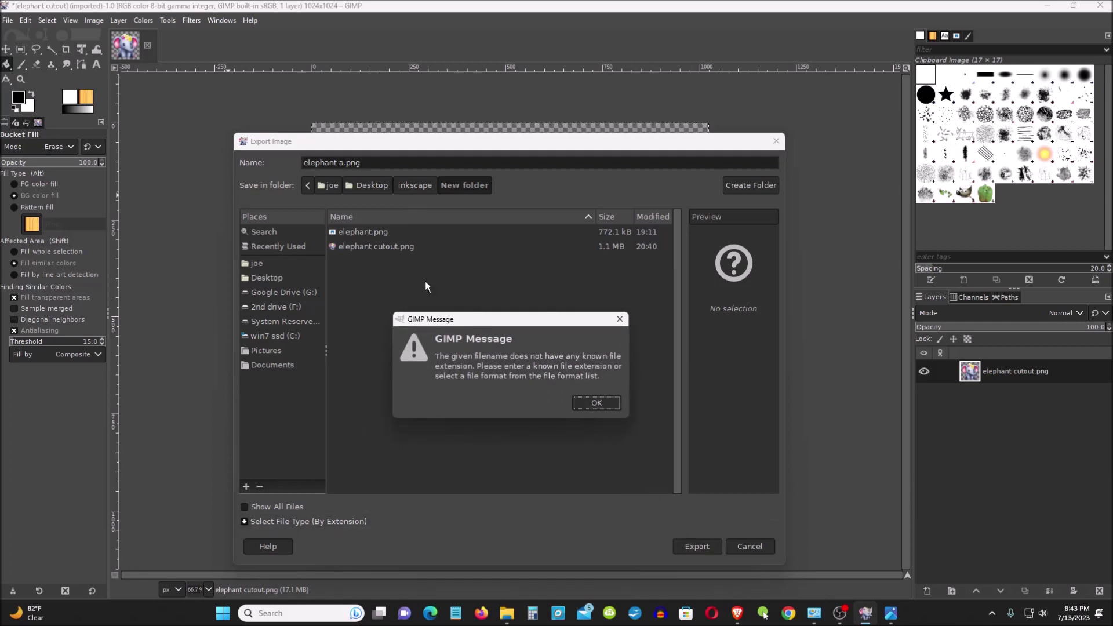
left_click(596, 402)
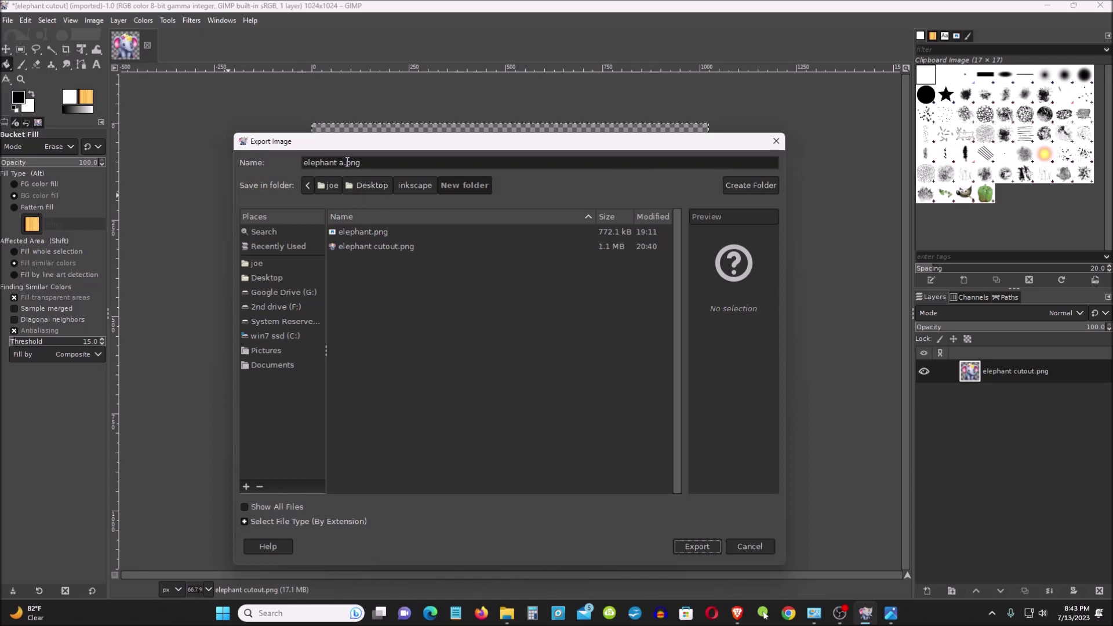
left_click(347, 163)
key("BackSpace")
key("BackSpace")
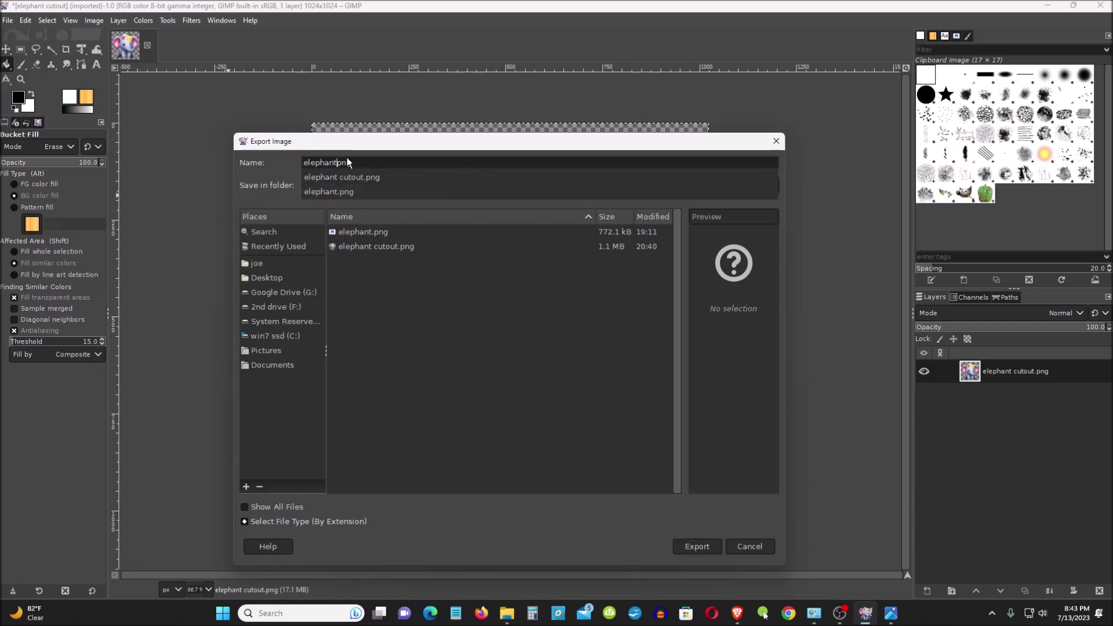
type("a")
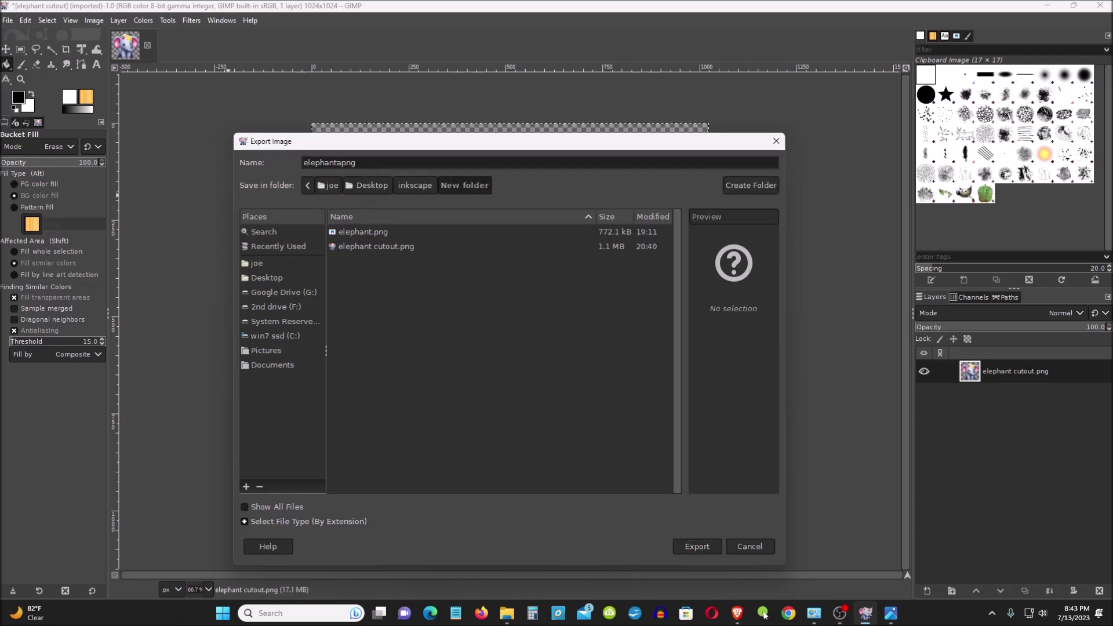
left_click(690, 548)
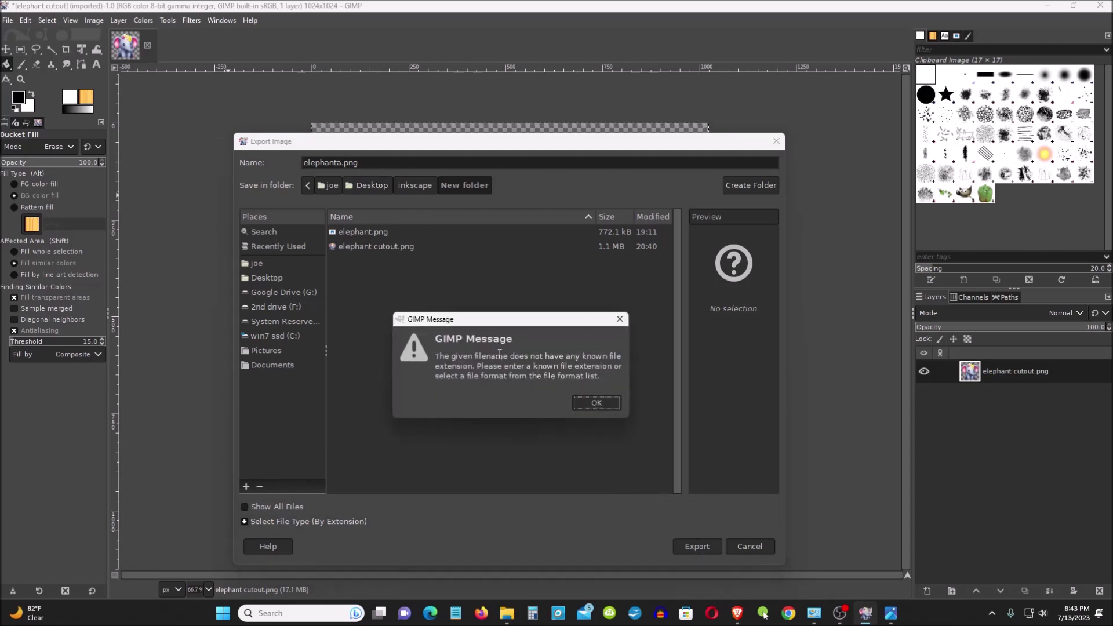
left_click(597, 402)
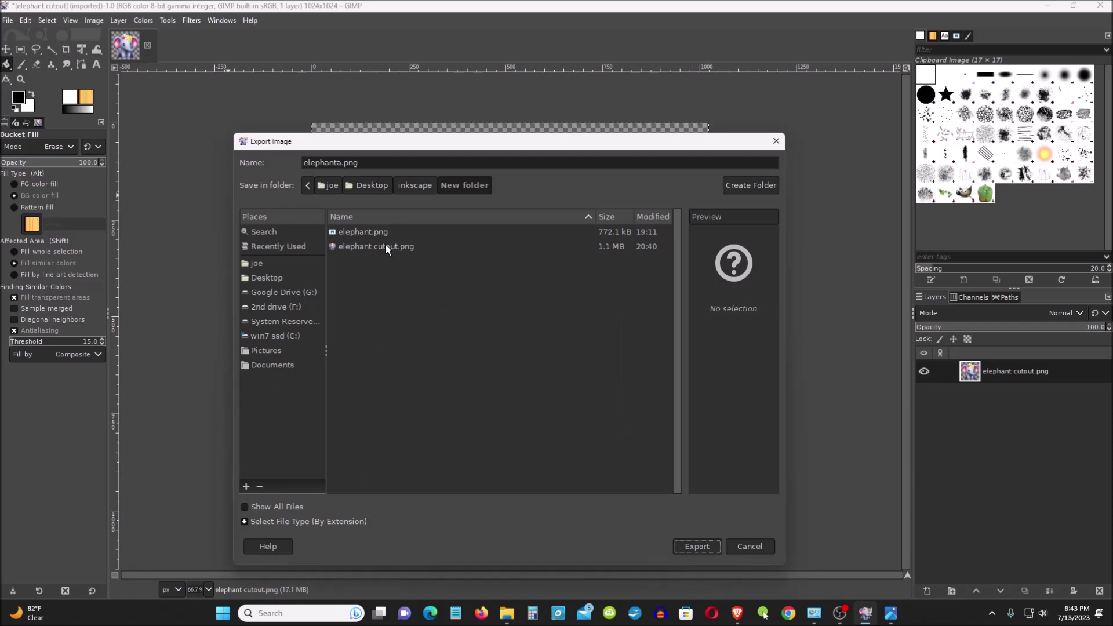
left_click_drag(377, 166, 264, 172)
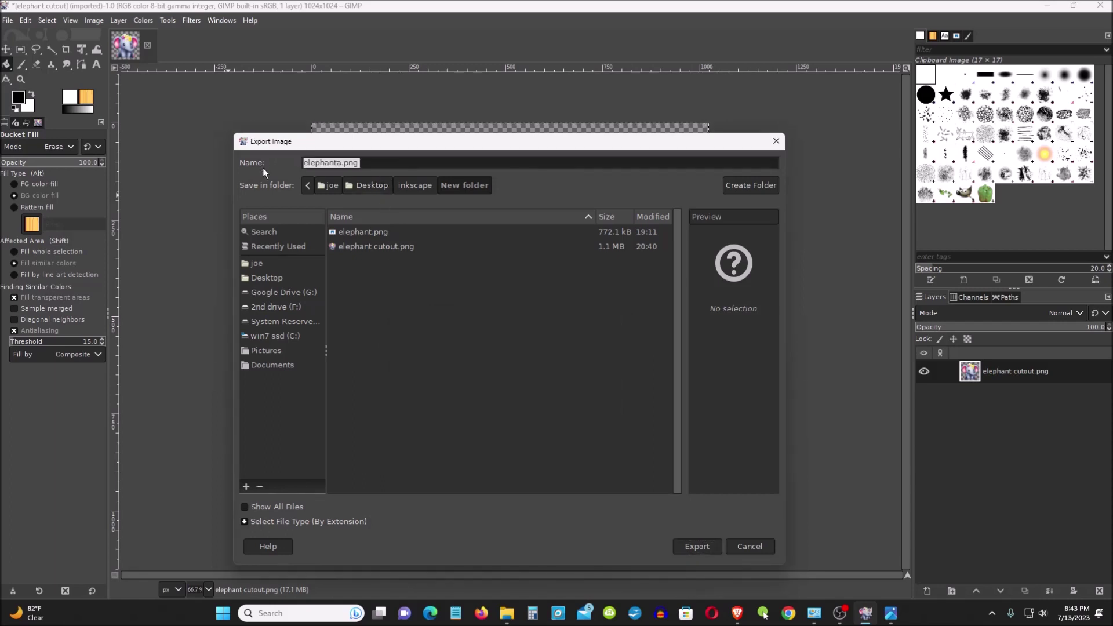
type("eleph")
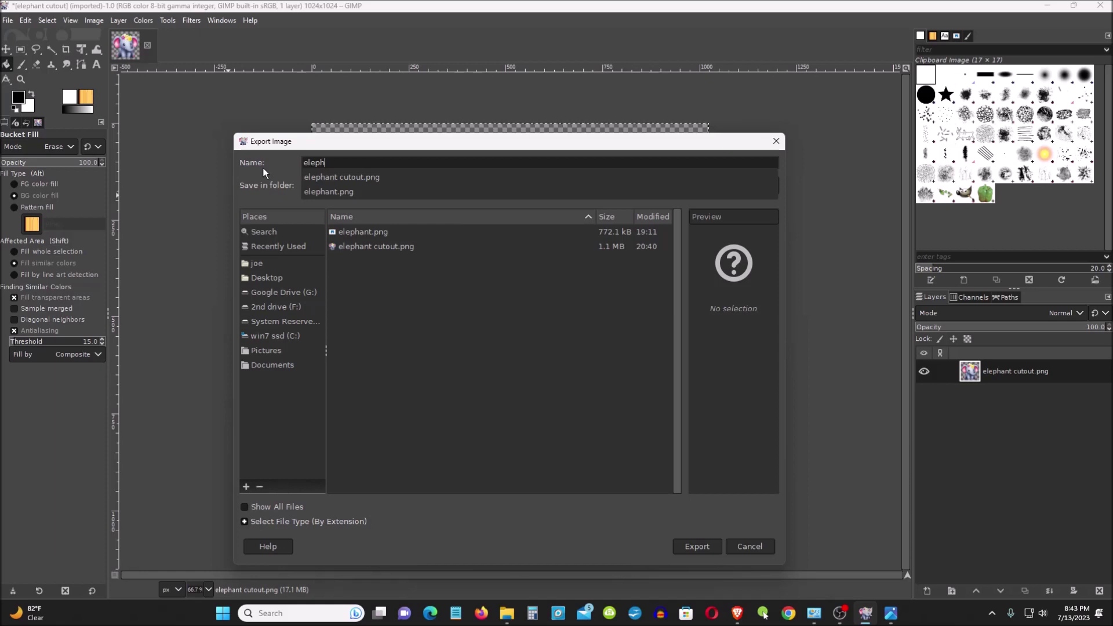
type(".png")
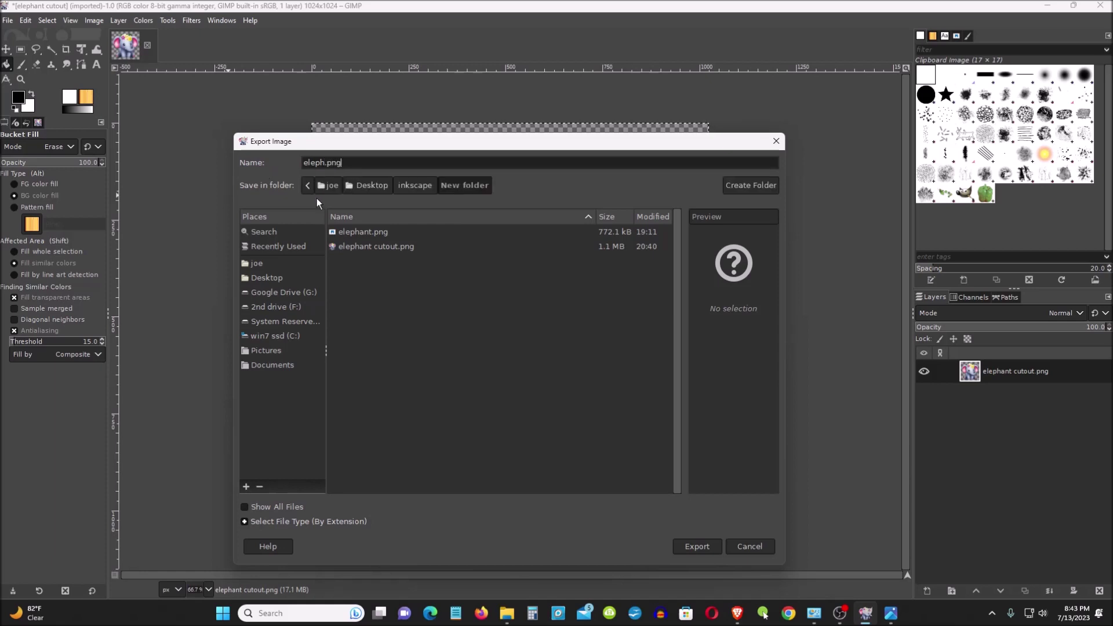
left_click(697, 548)
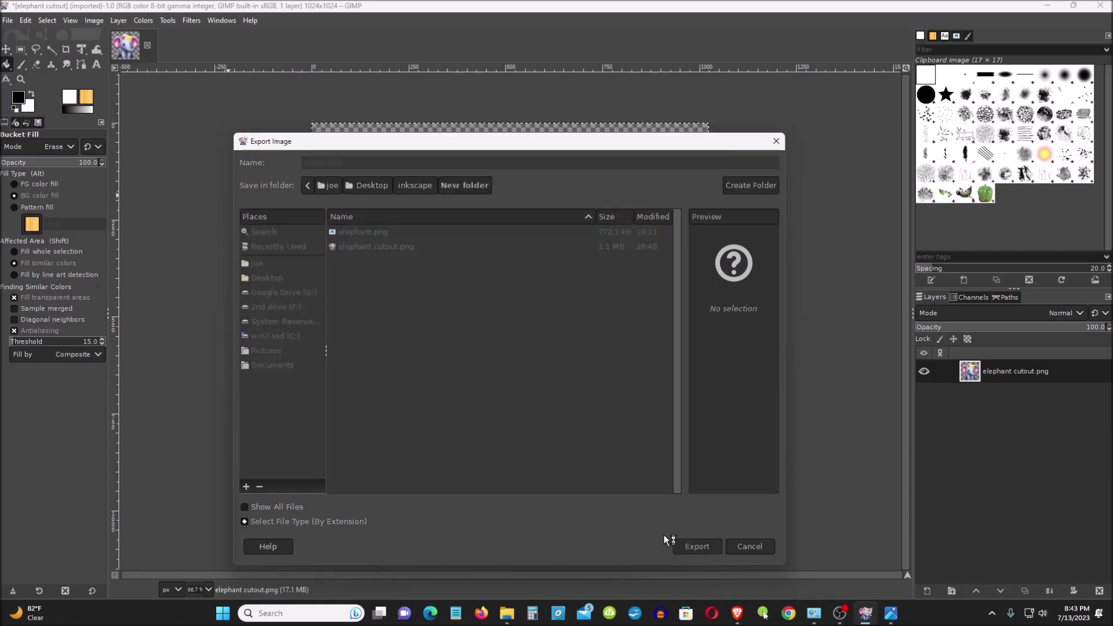
left_click(568, 454)
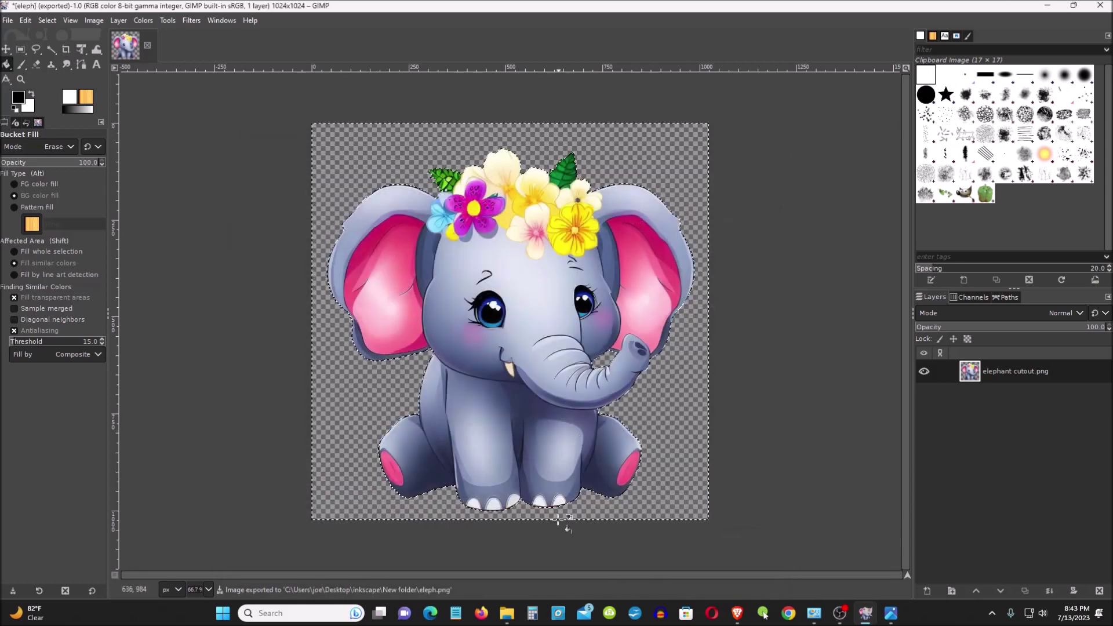
Open eleph.png from the New folder window in Photos
mouse_move(506, 613)
left_click(466, 556)
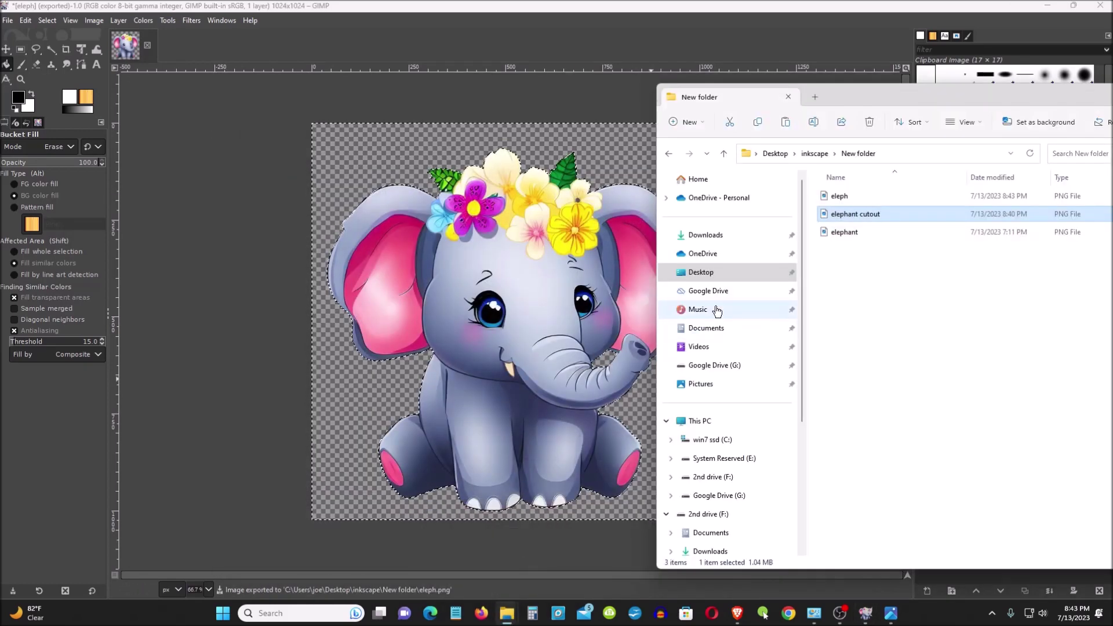
left_click_drag(877, 90, 565, 103)
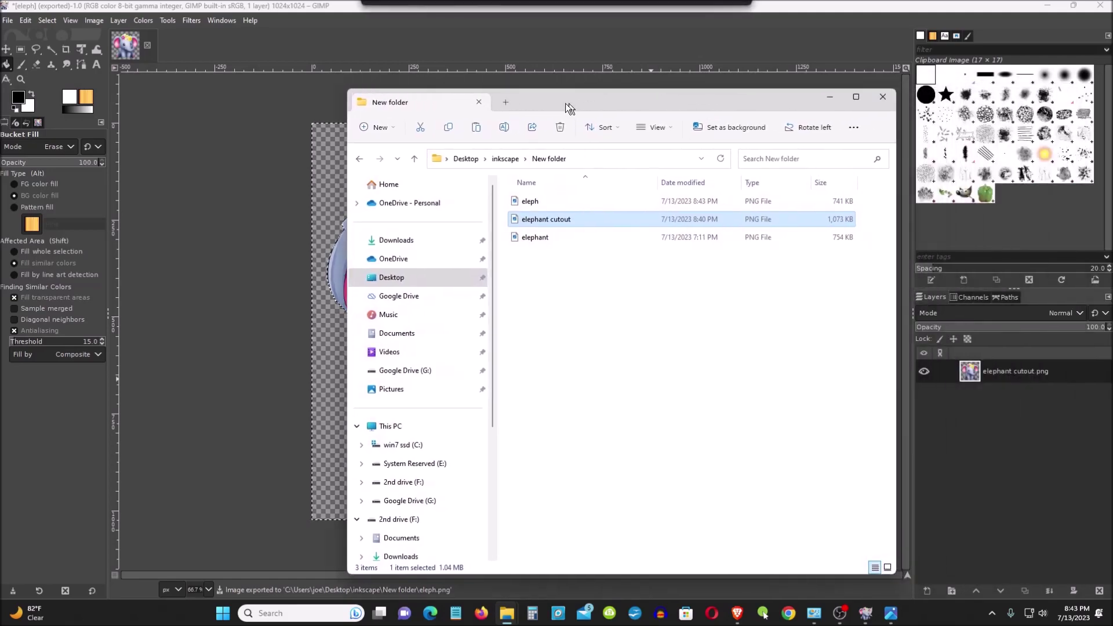
double_click(518, 200)
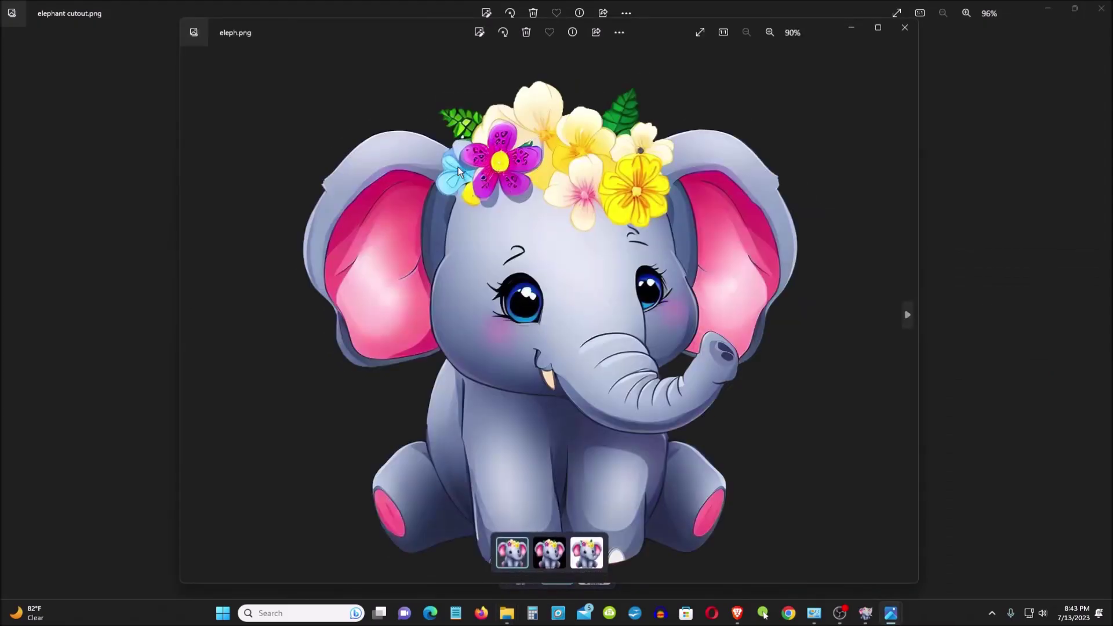
Zoom and pan over eleph.png, checking the ear and outline for white fringe
scroll(525, 223, "up", 4)
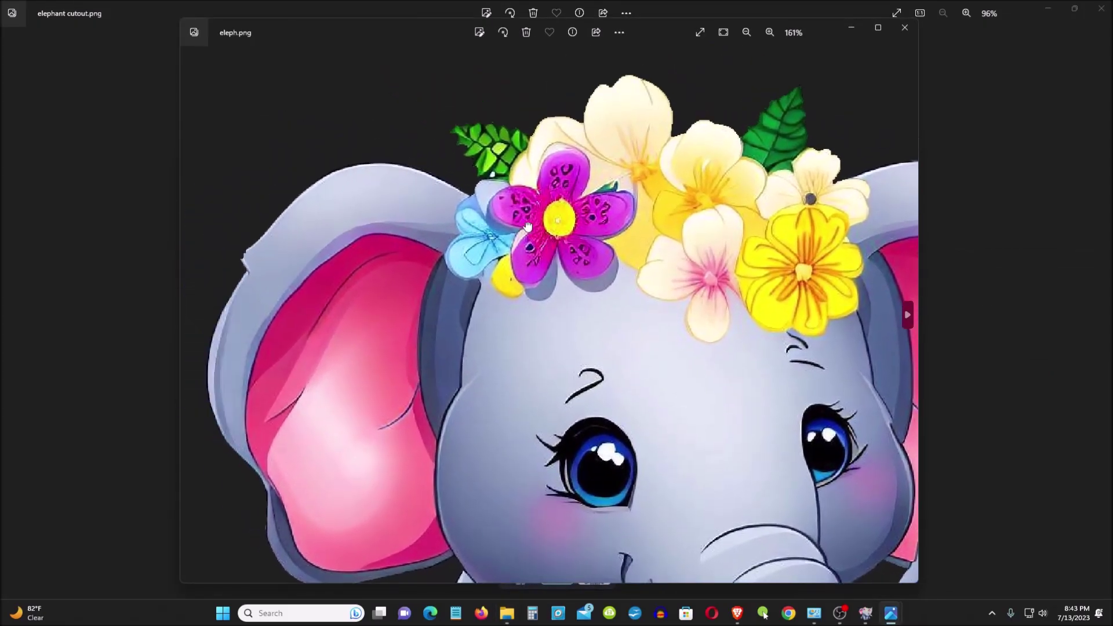
left_click_drag(500, 203, 507, 236)
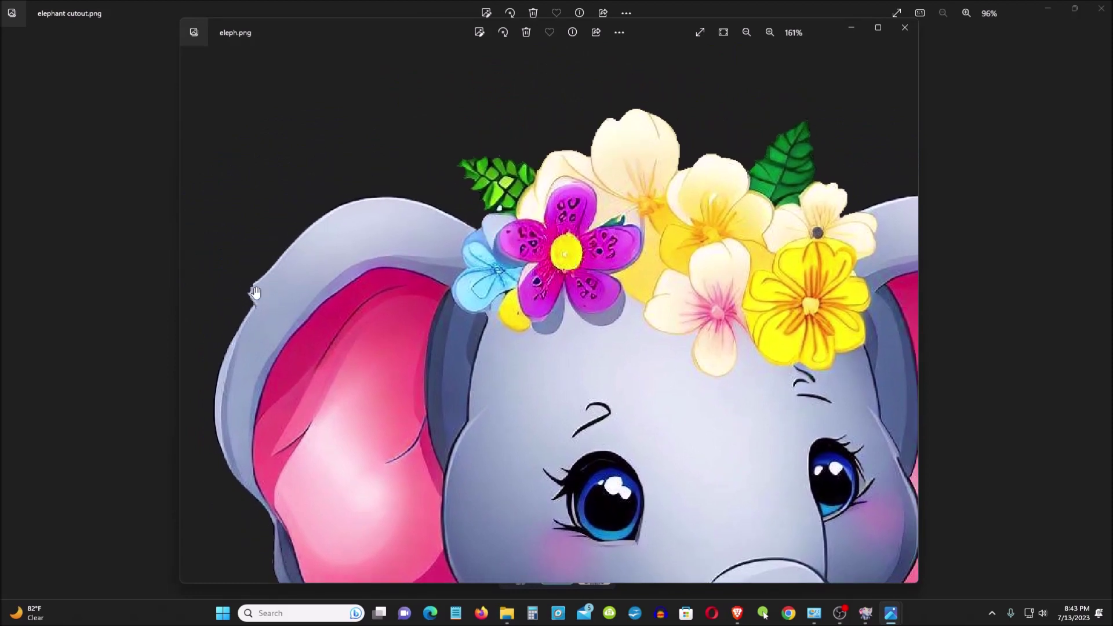
scroll(532, 287, "down", 4)
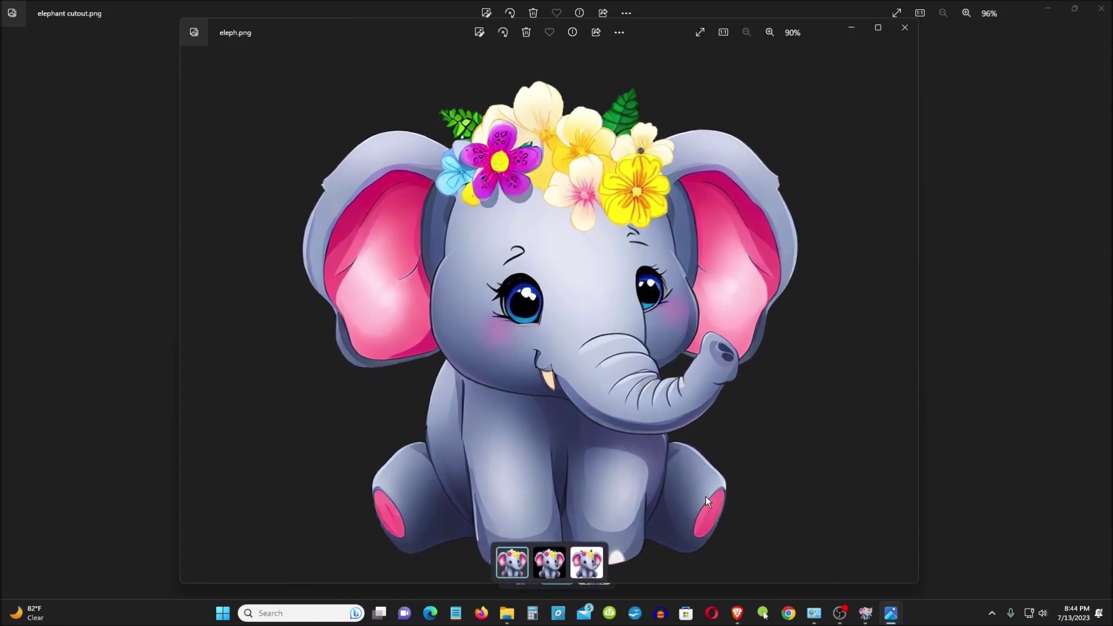
scroll(718, 487, "up", 3)
scroll(624, 343, "up", 4)
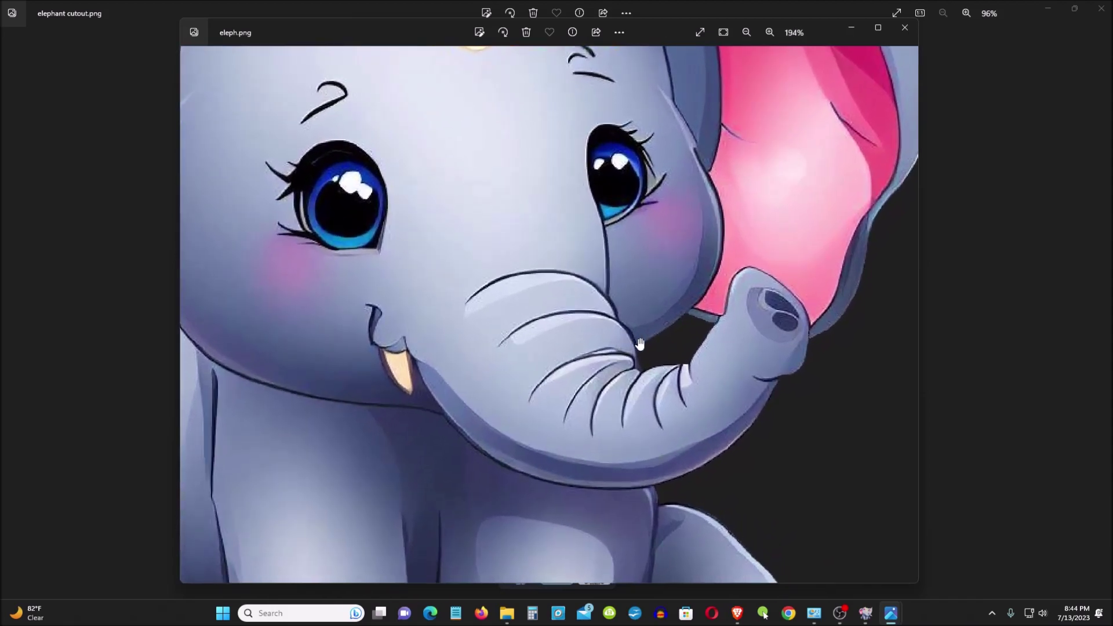
scroll(640, 343, "down", 5)
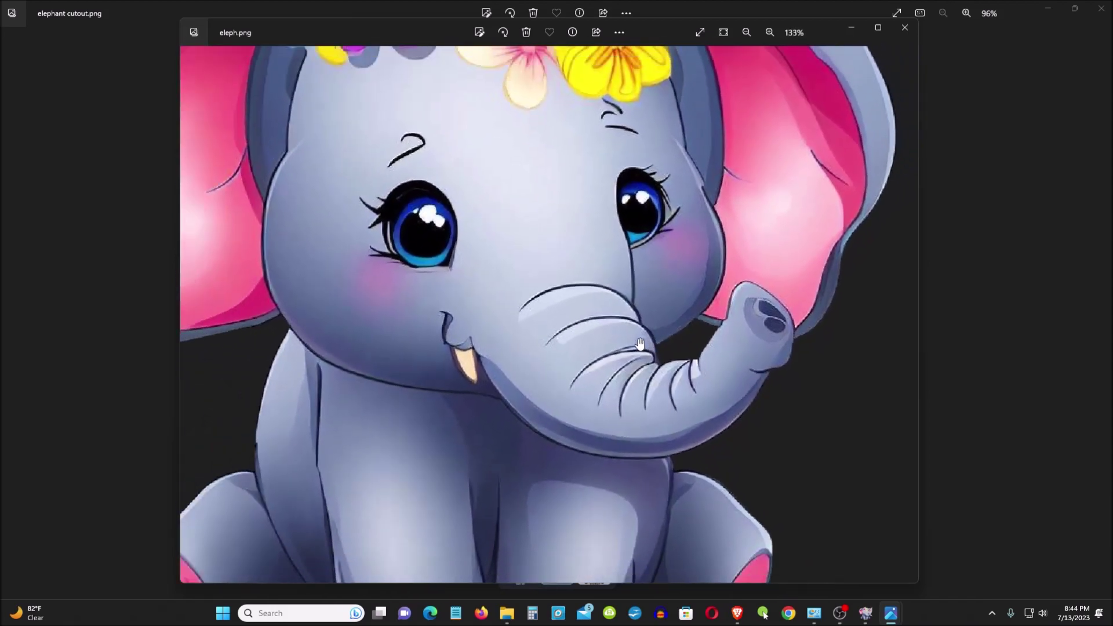
scroll(637, 247, "up", 2)
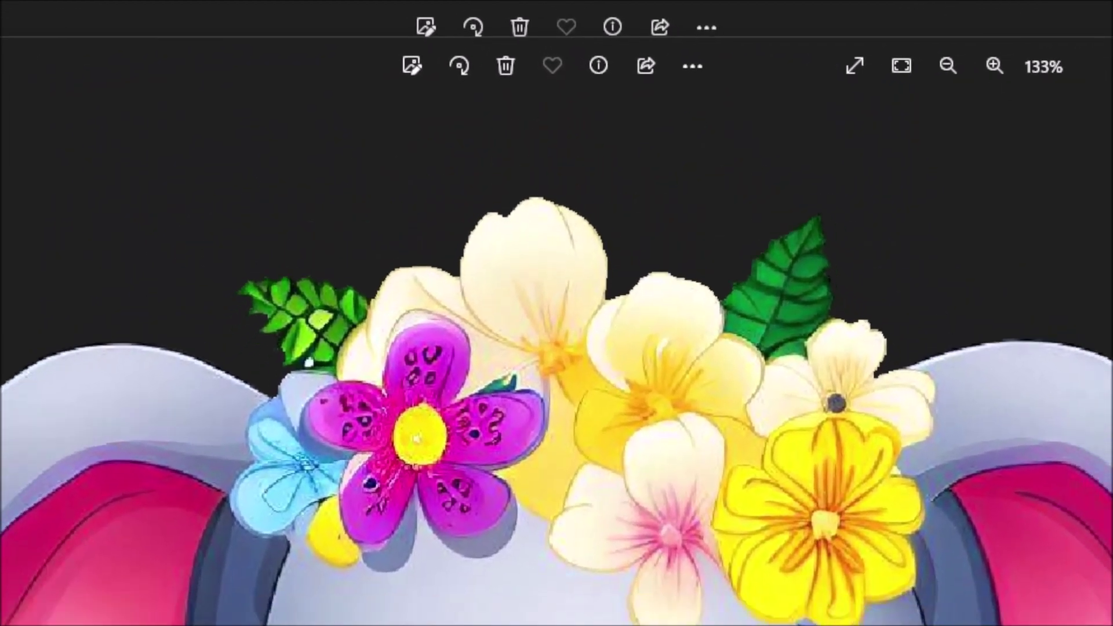
scroll(654, 583, "down", 2)
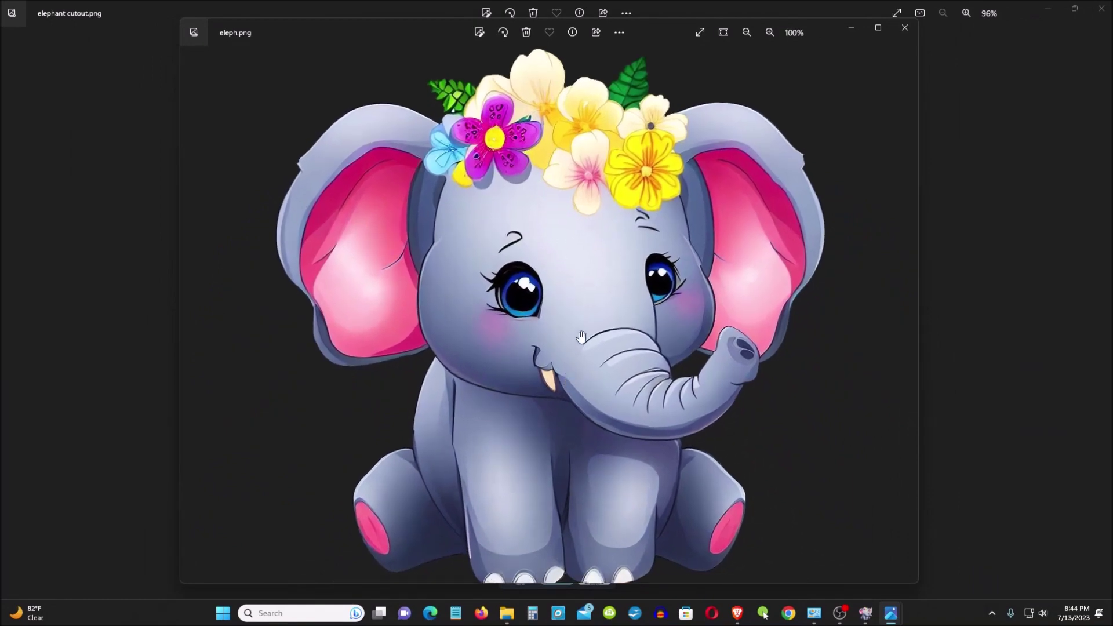